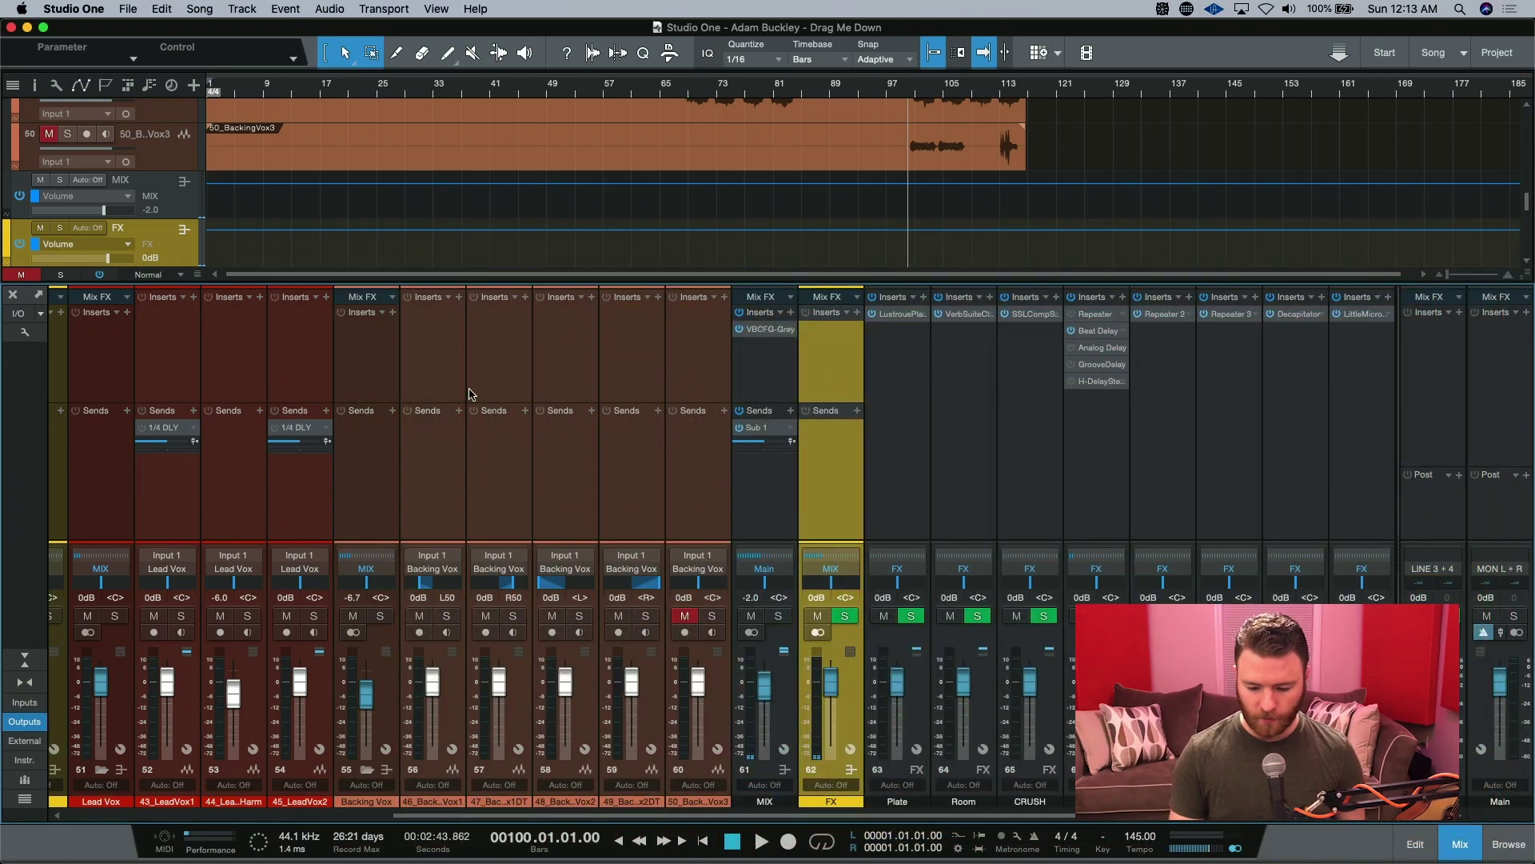
Select the four backing vocal channels, then make the Backing Vox group channel (55) active.
click(634, 502)
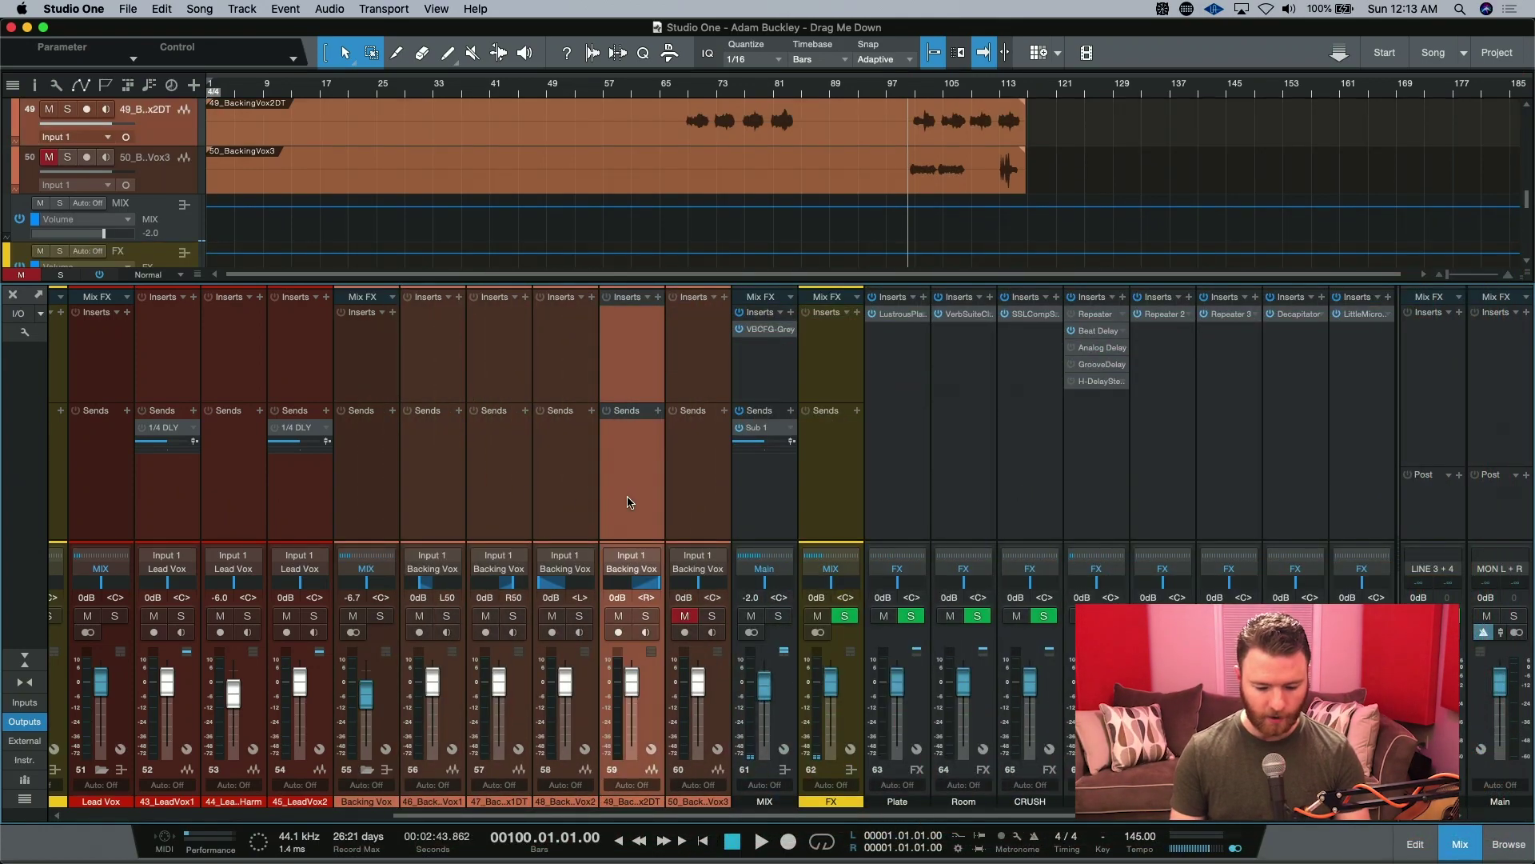
shift+click(443, 501)
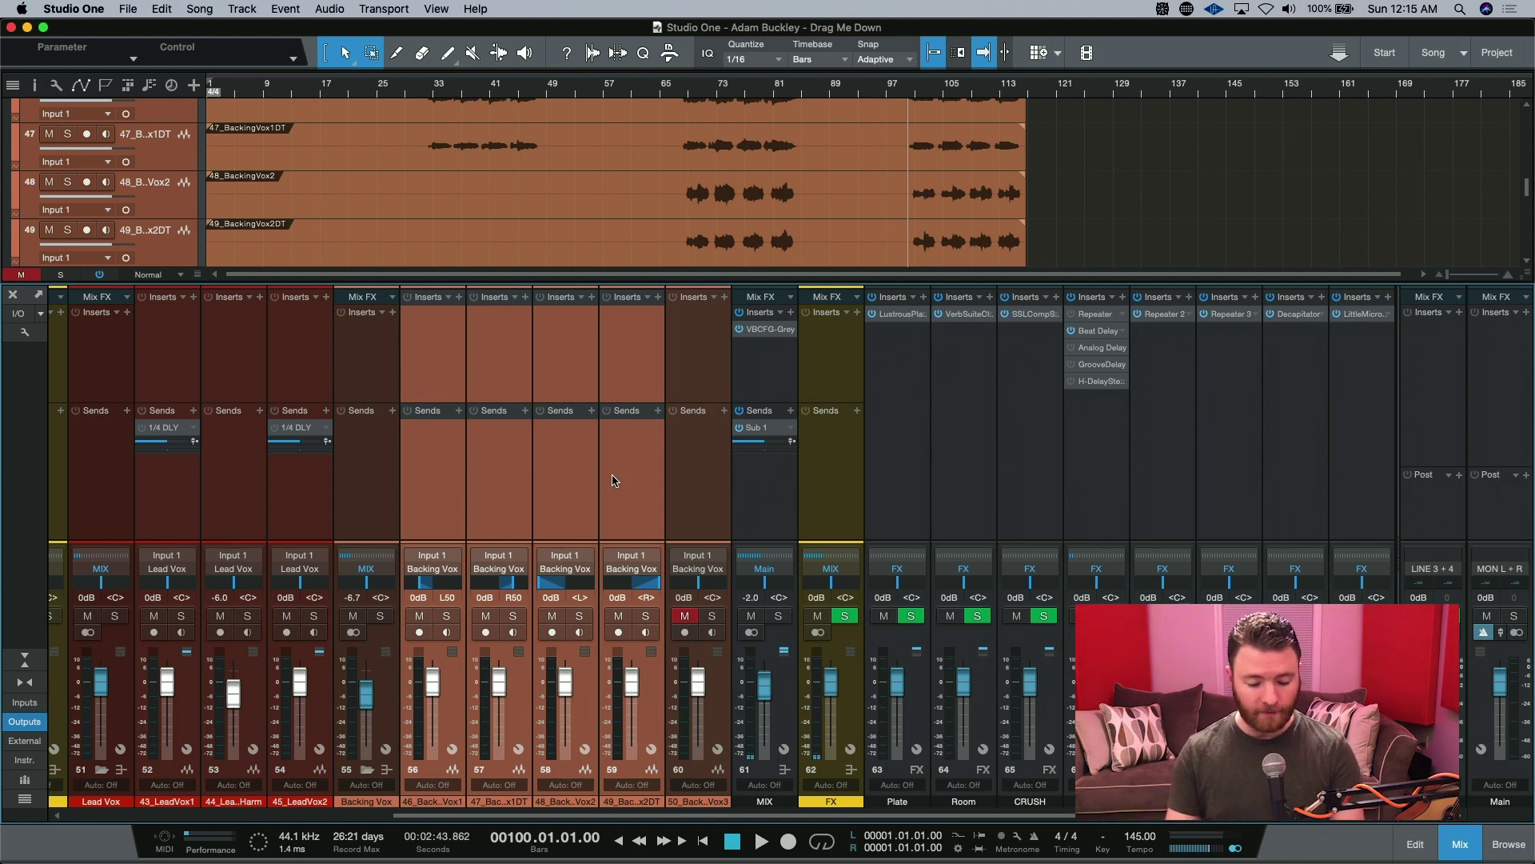
click(380, 477)
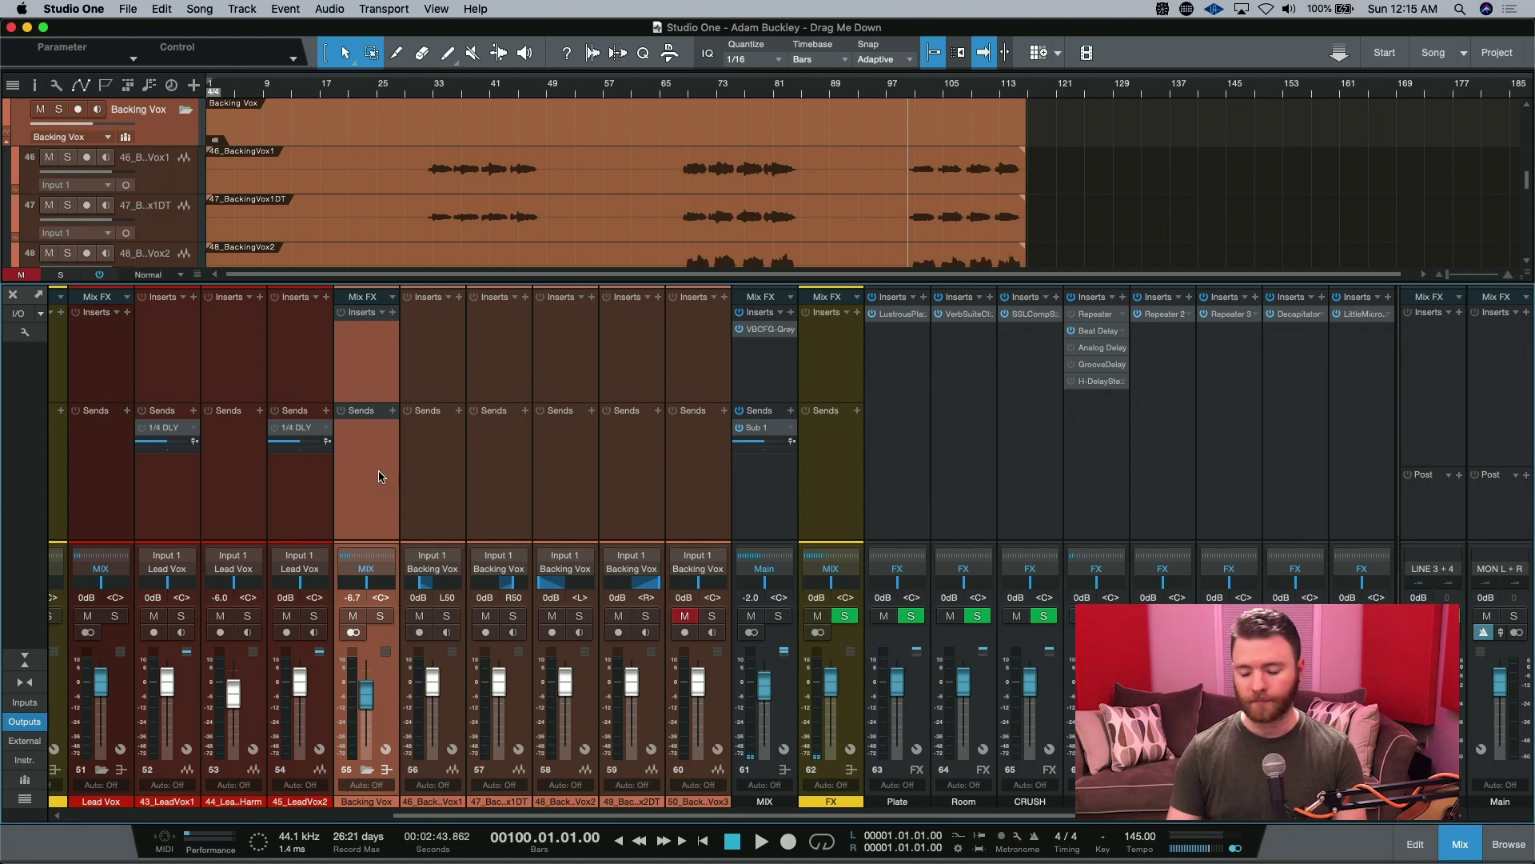
In the browser's Effects list, expand Room Reverb and select its Parking Garage preset.
click(1503, 843)
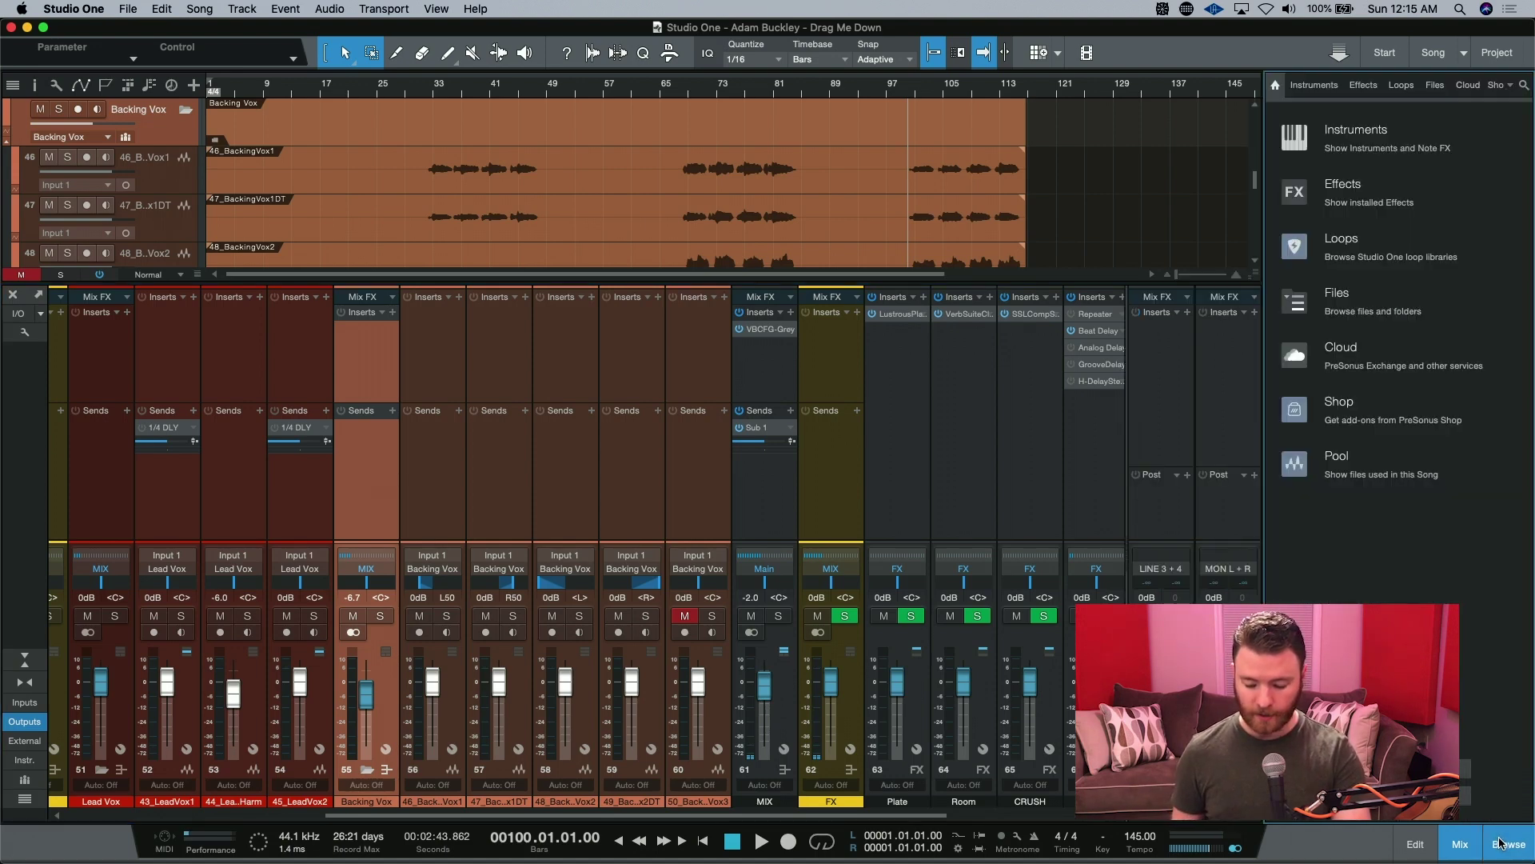
click(1502, 844)
click(1502, 844)
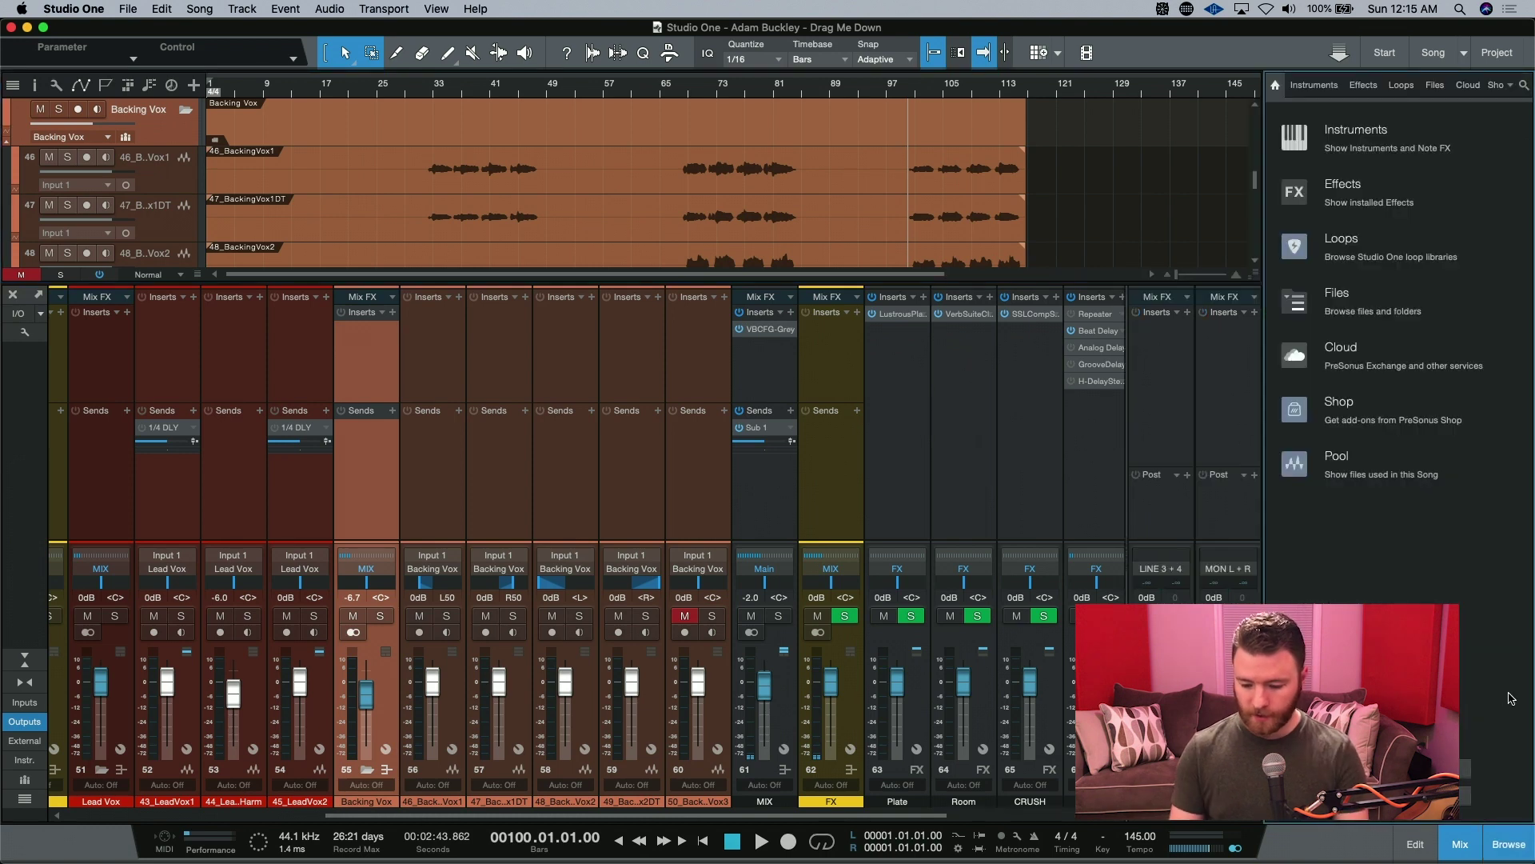
click(1351, 196)
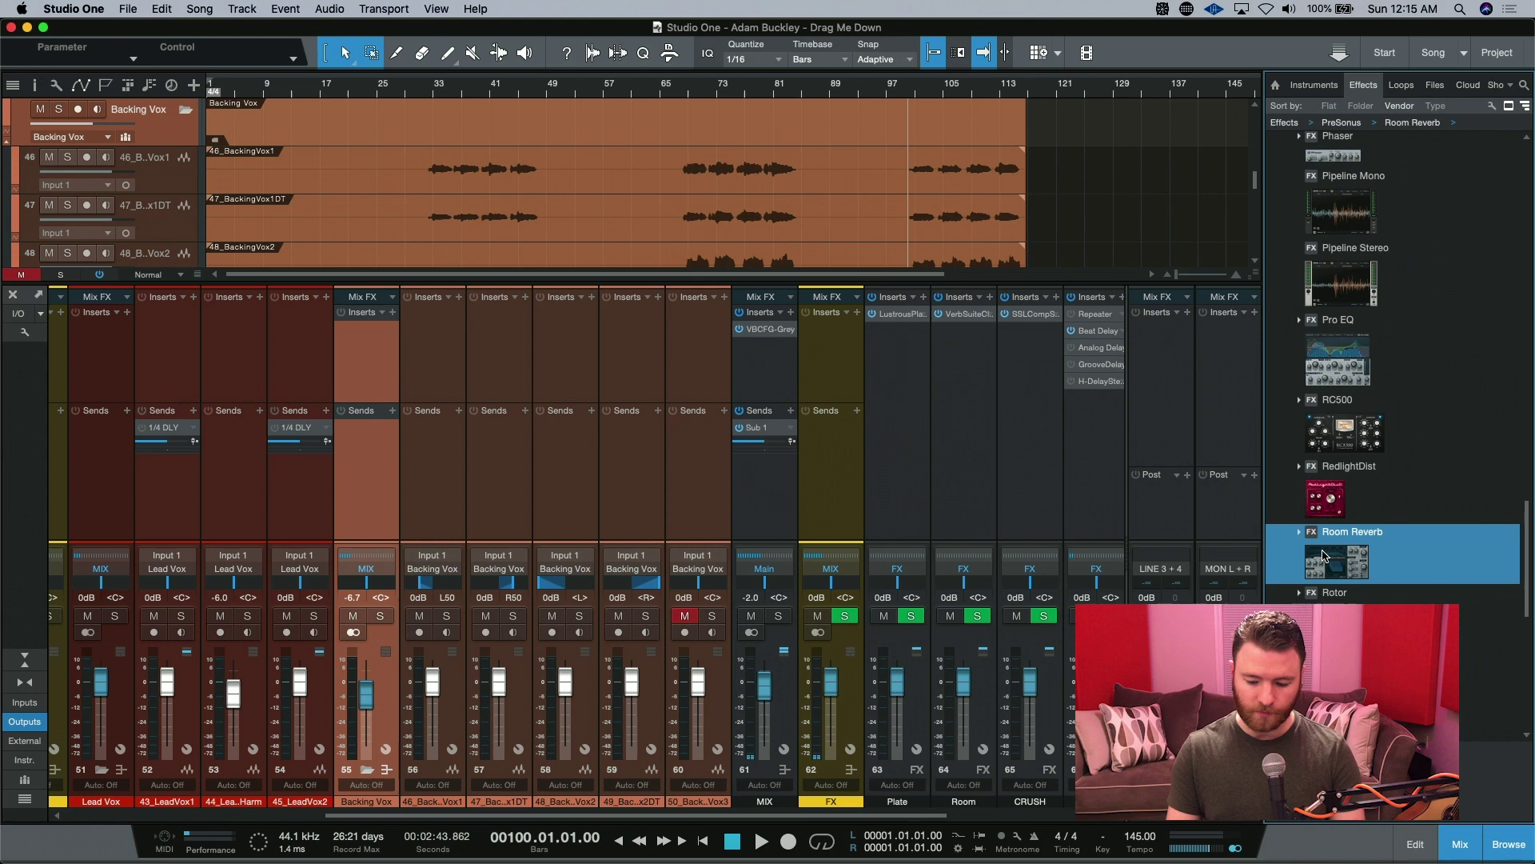
click(1300, 533)
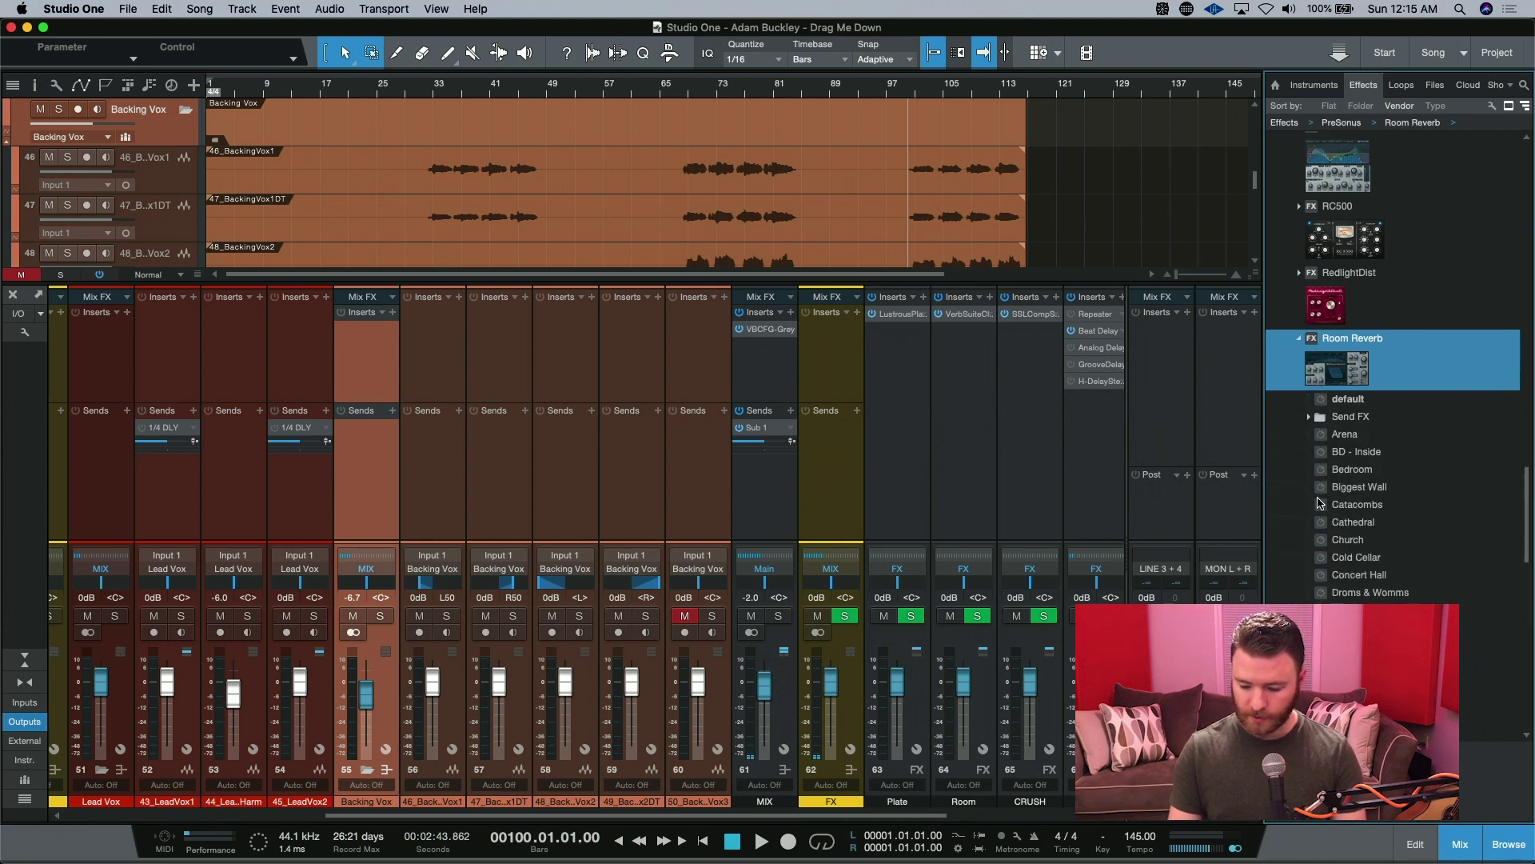
scroll(1321, 504, down, 5)
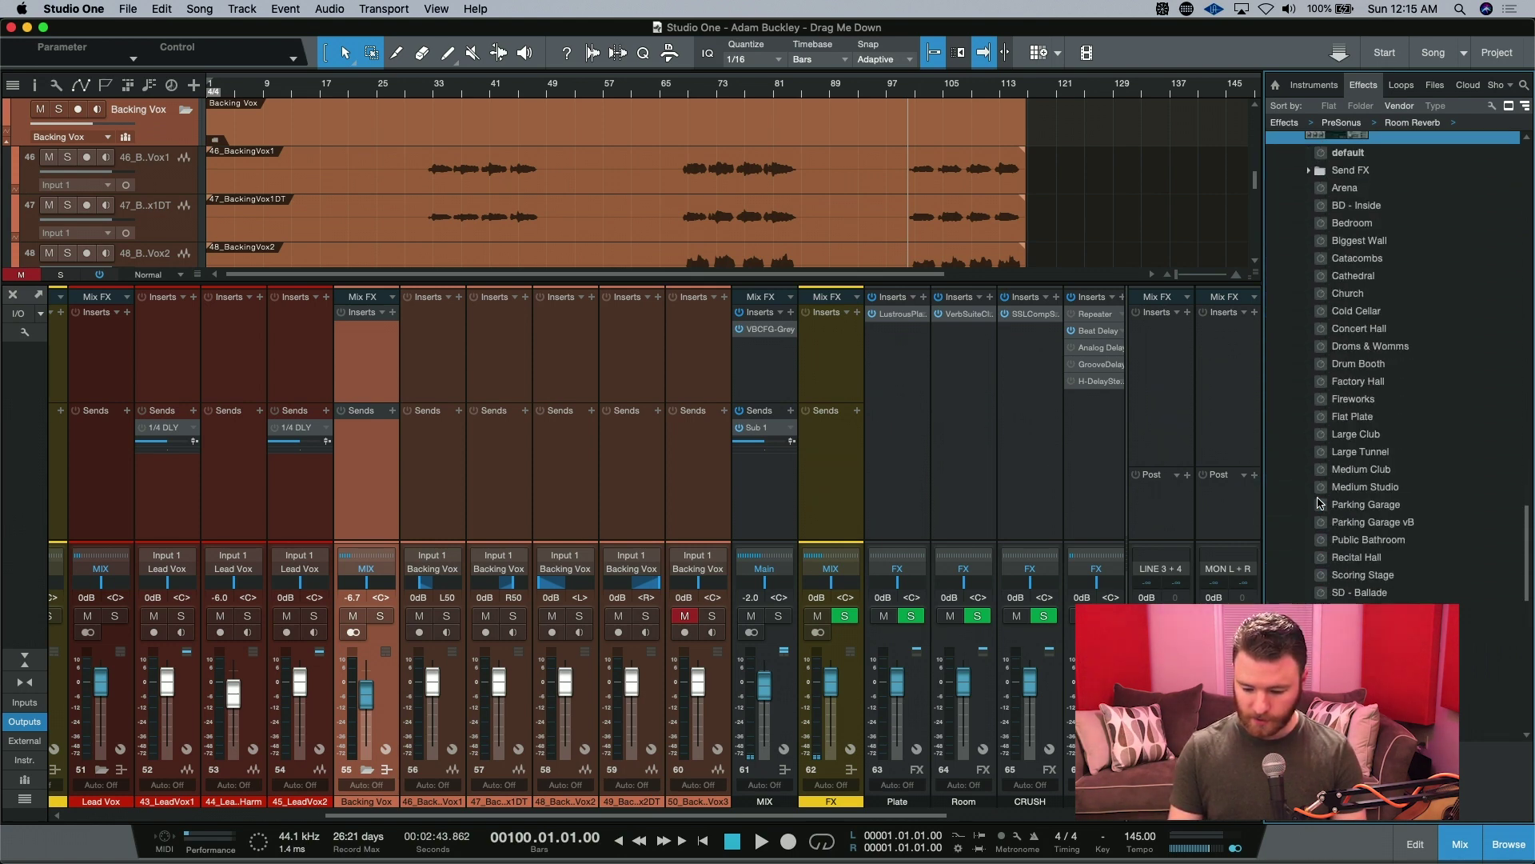
click(1382, 510)
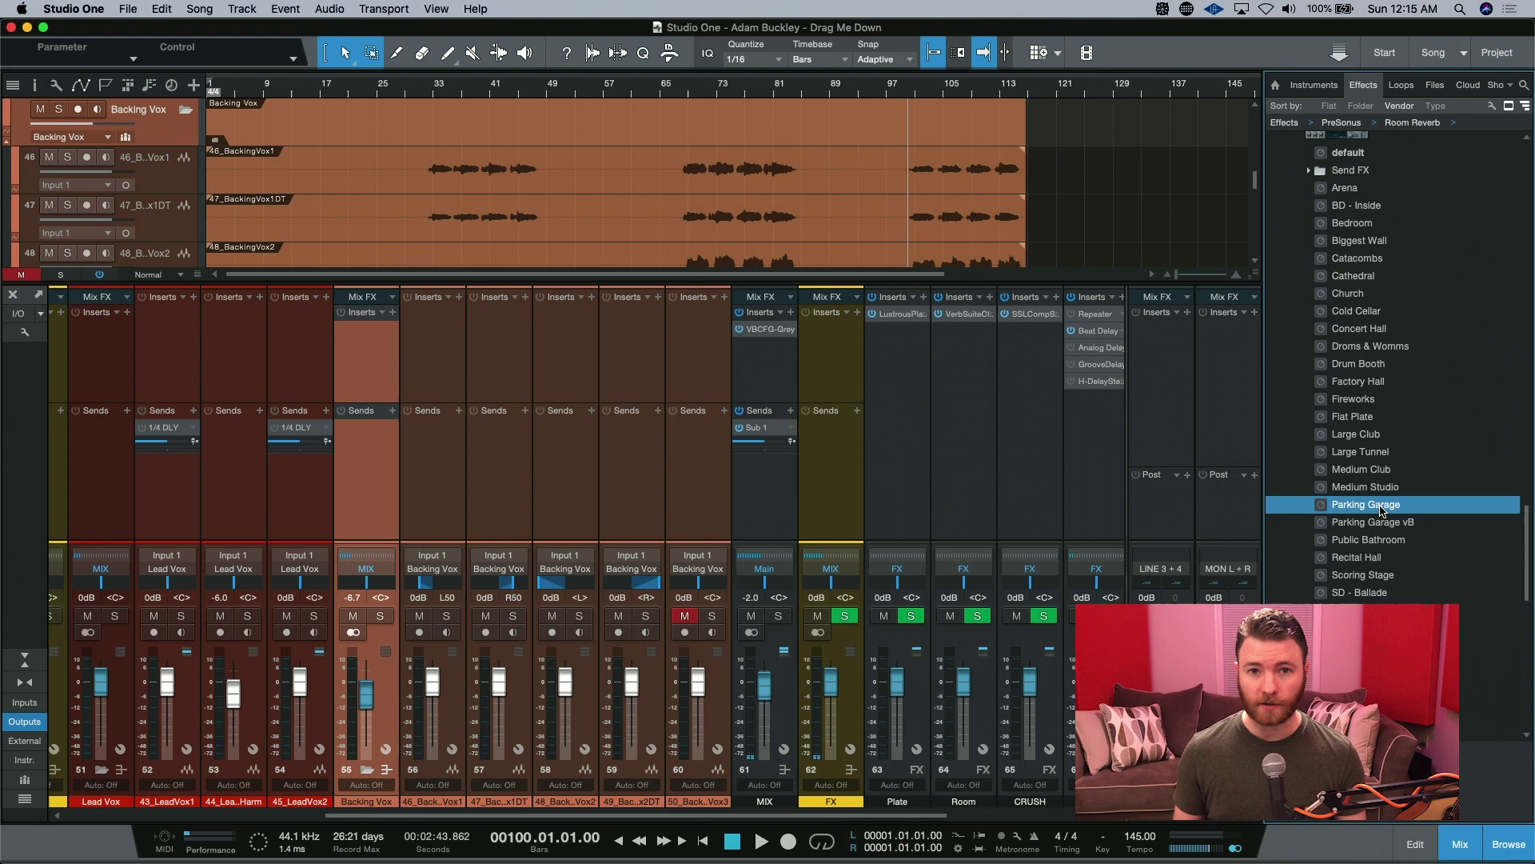
Solo the Backing Vox group and play the dry backing vocals, then stop playback.
click(380, 616)
key(space)
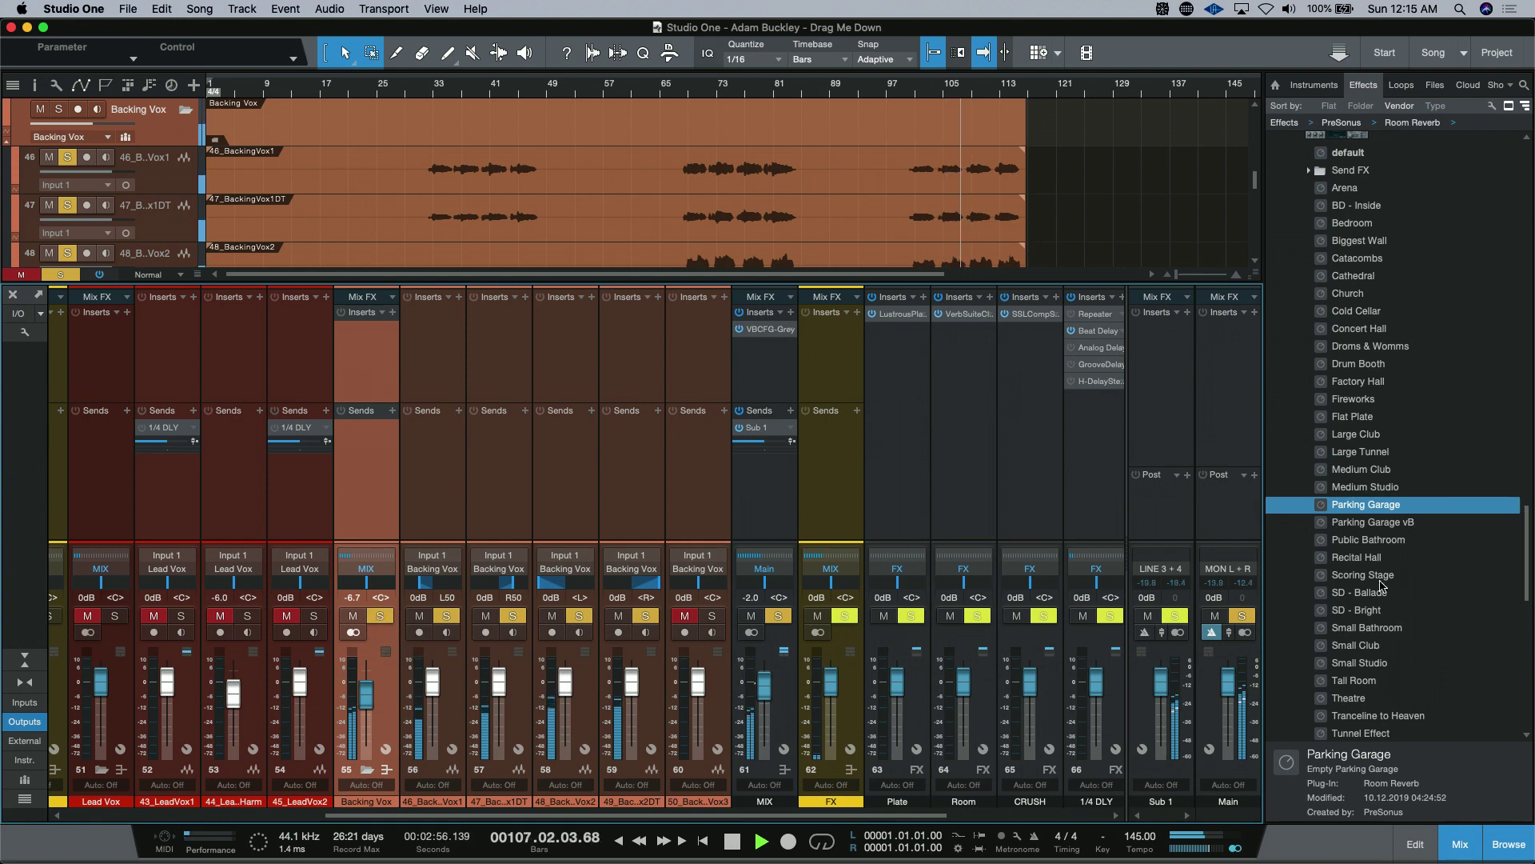
key(space)
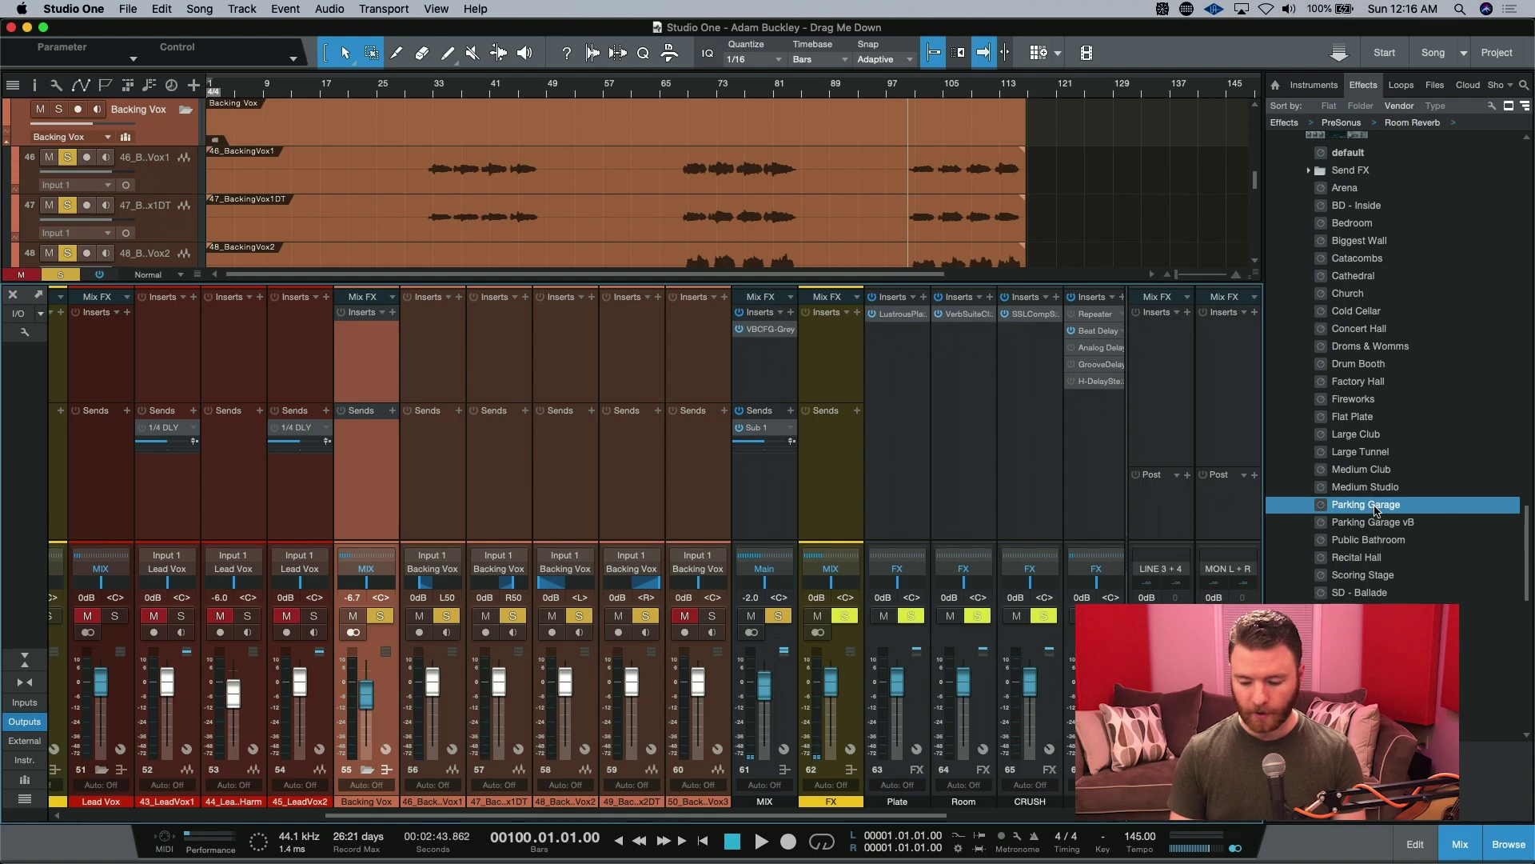
scroll(1375, 508, up, 3)
scroll(1375, 508, down, 6)
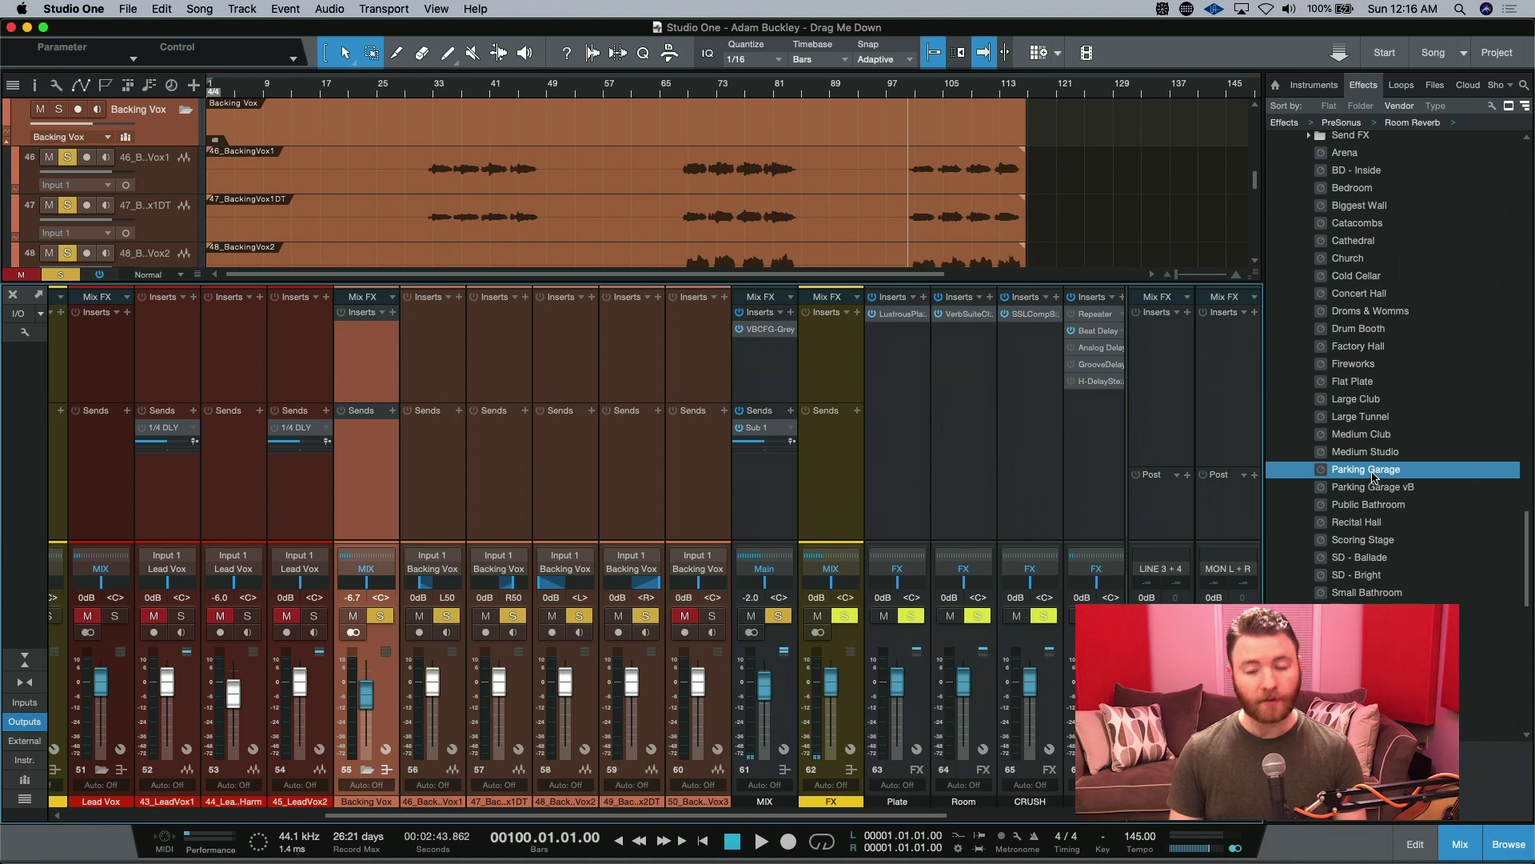
Drag the Parking Garage preset and hold it over the Backing Vox channel's Sends area.
drag(1374, 477, 626, 371)
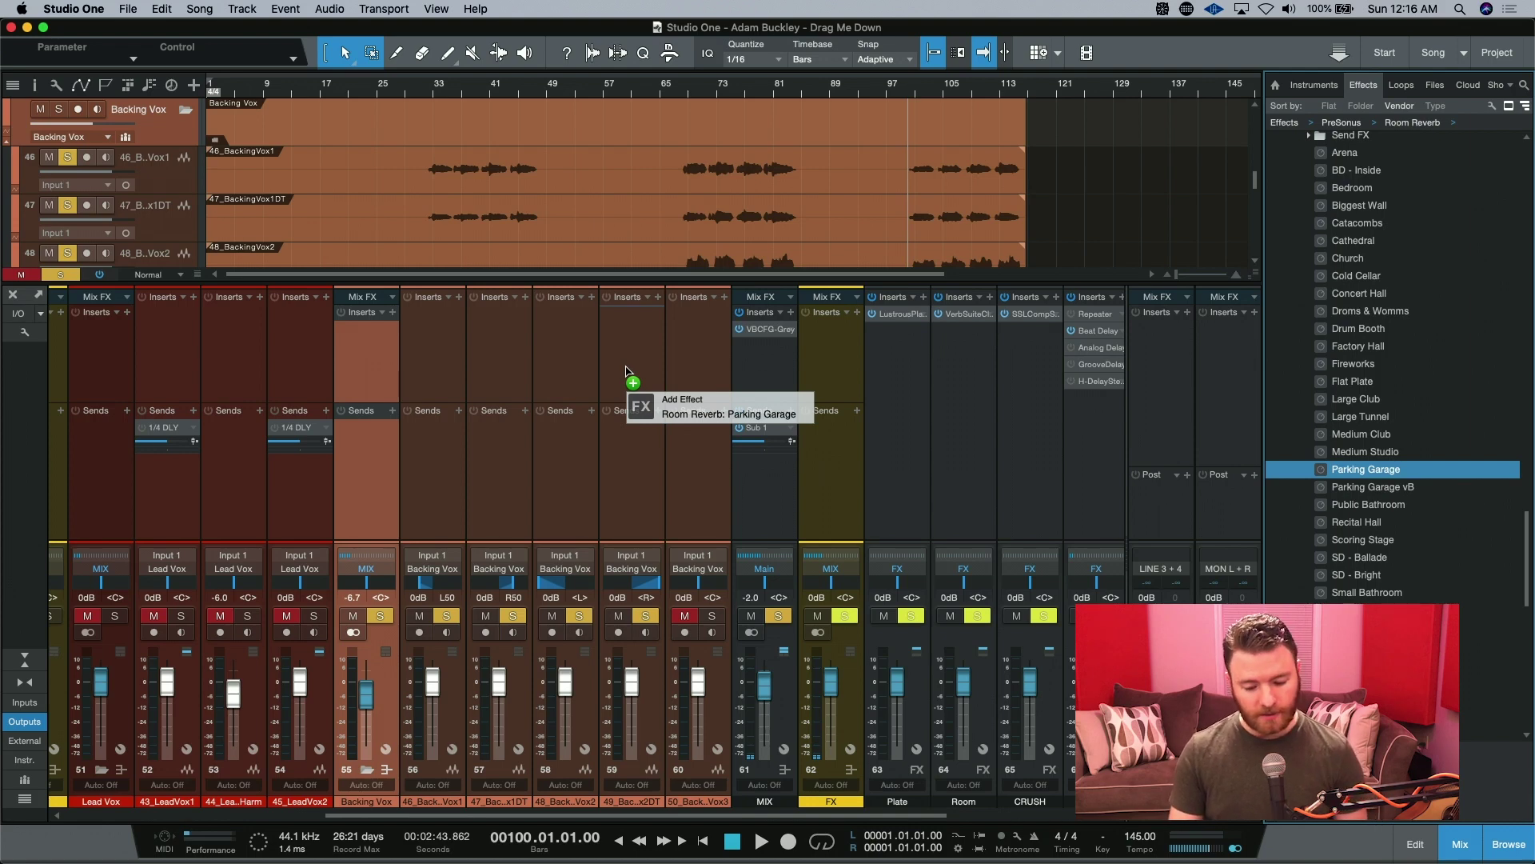
drag(627, 371, 375, 381)
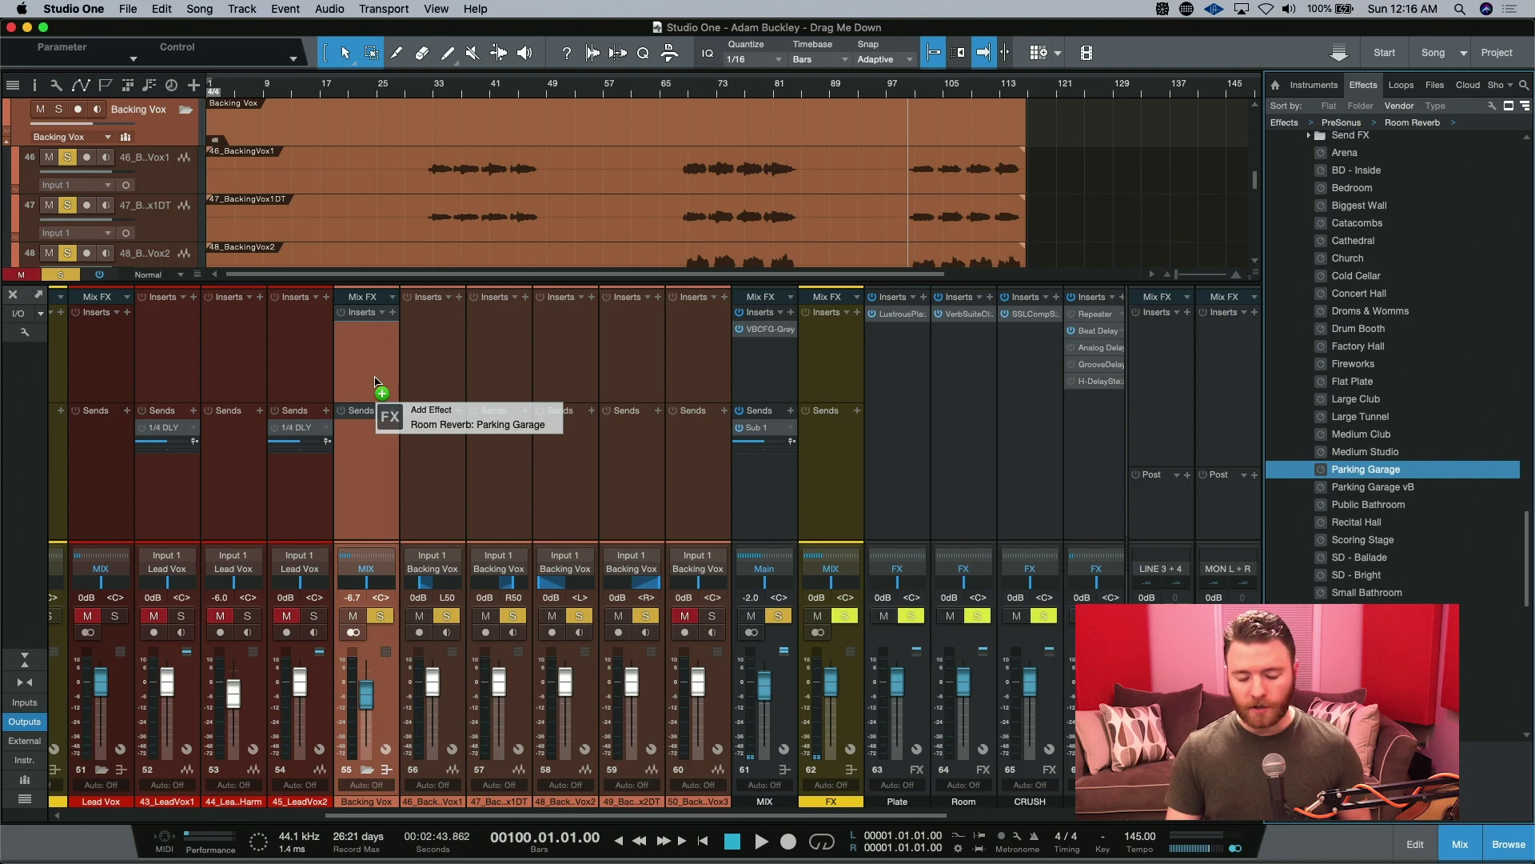
drag(375, 380, 375, 380)
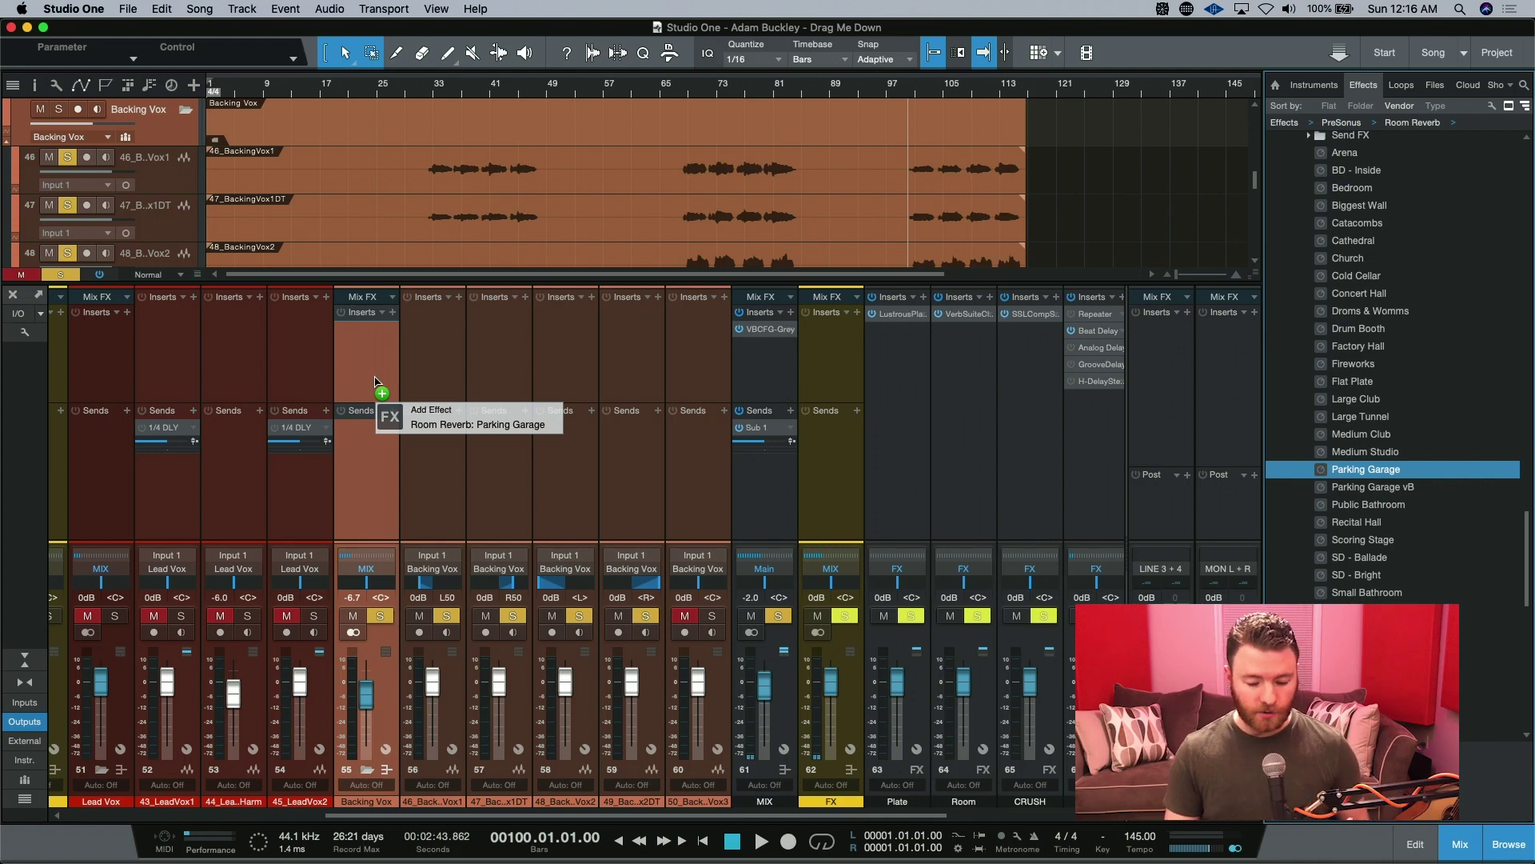
drag(375, 381, 378, 453)
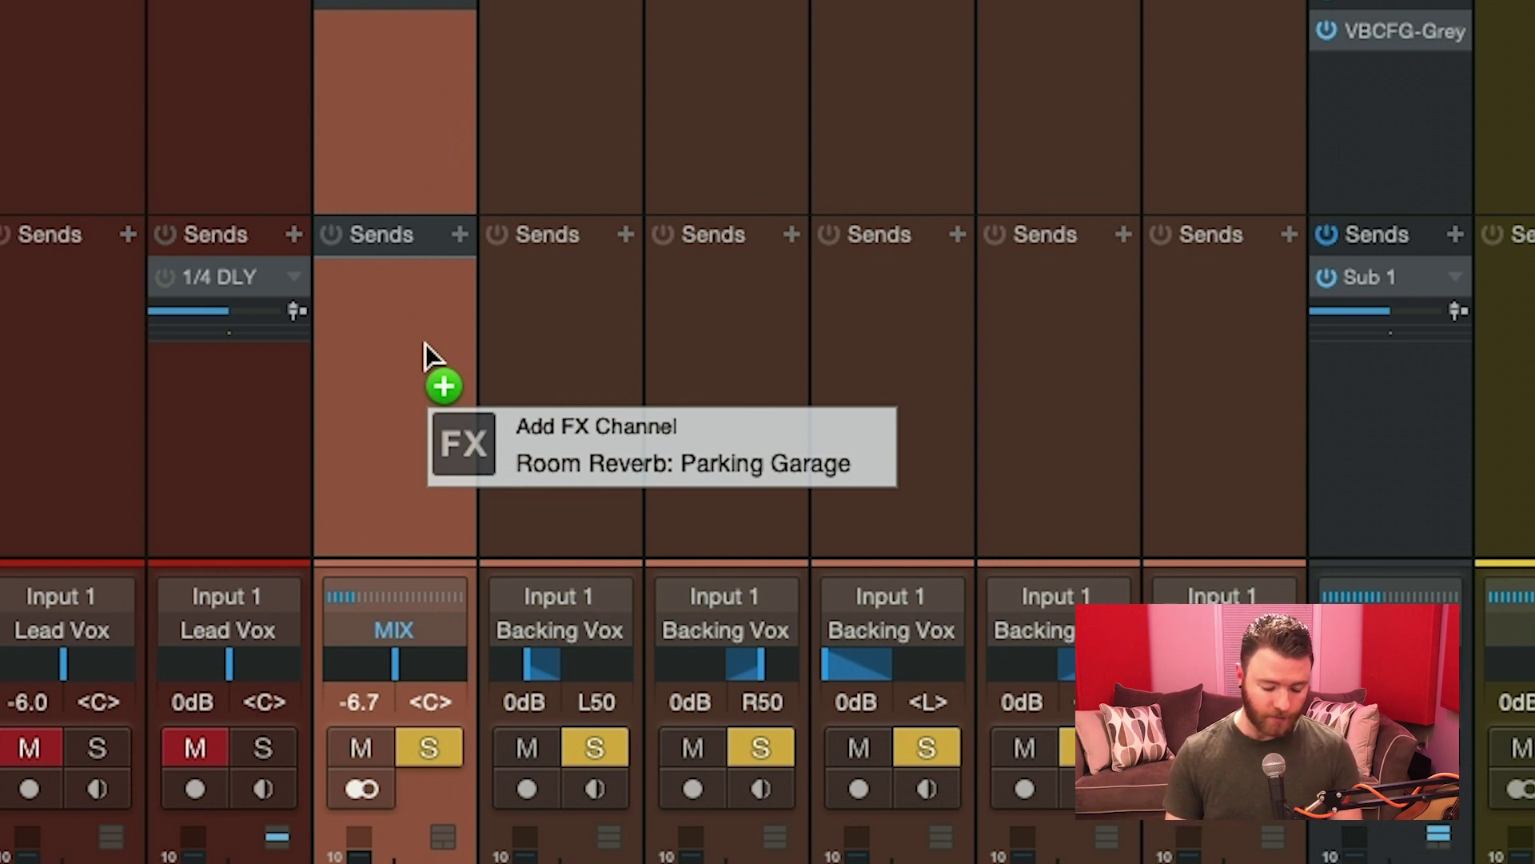
Toggle the held Parking Garage drop between Add Bus Channel and Add FX Channel with Shift.
key(shift)
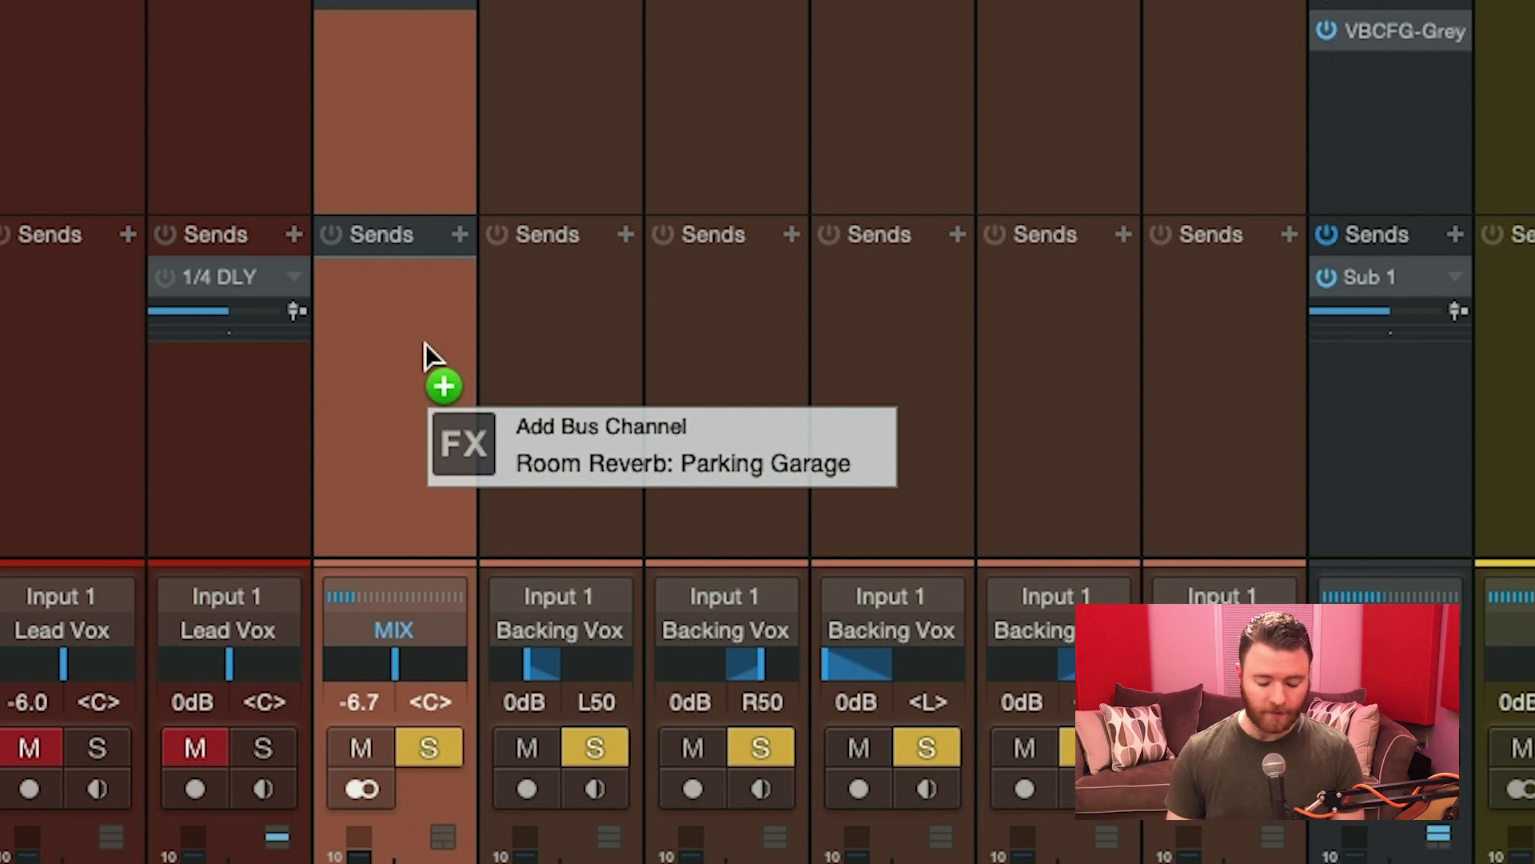
key(shift)
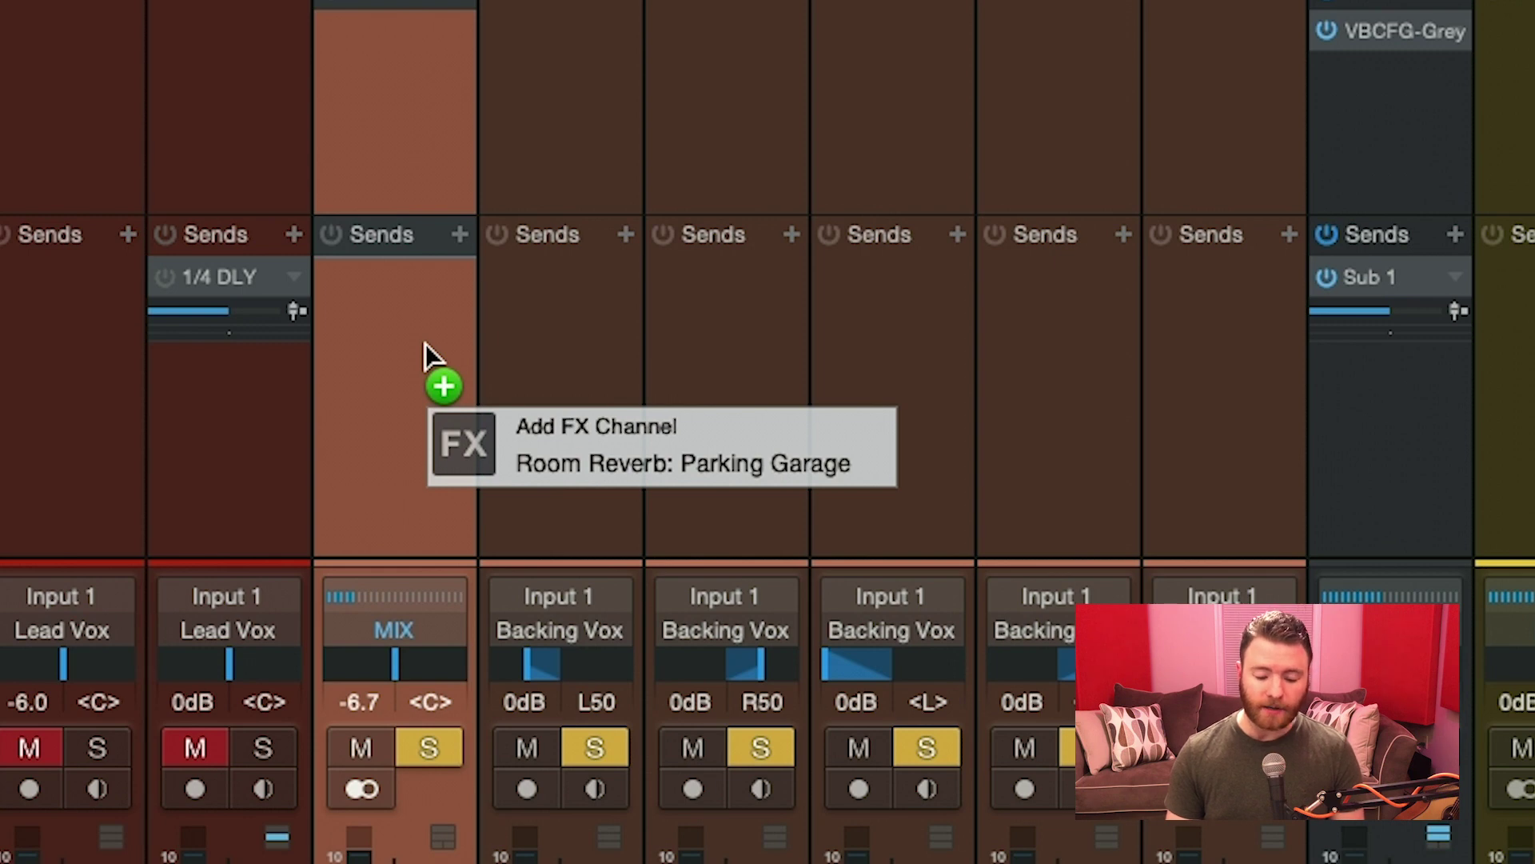
key(shift)
key(shift)
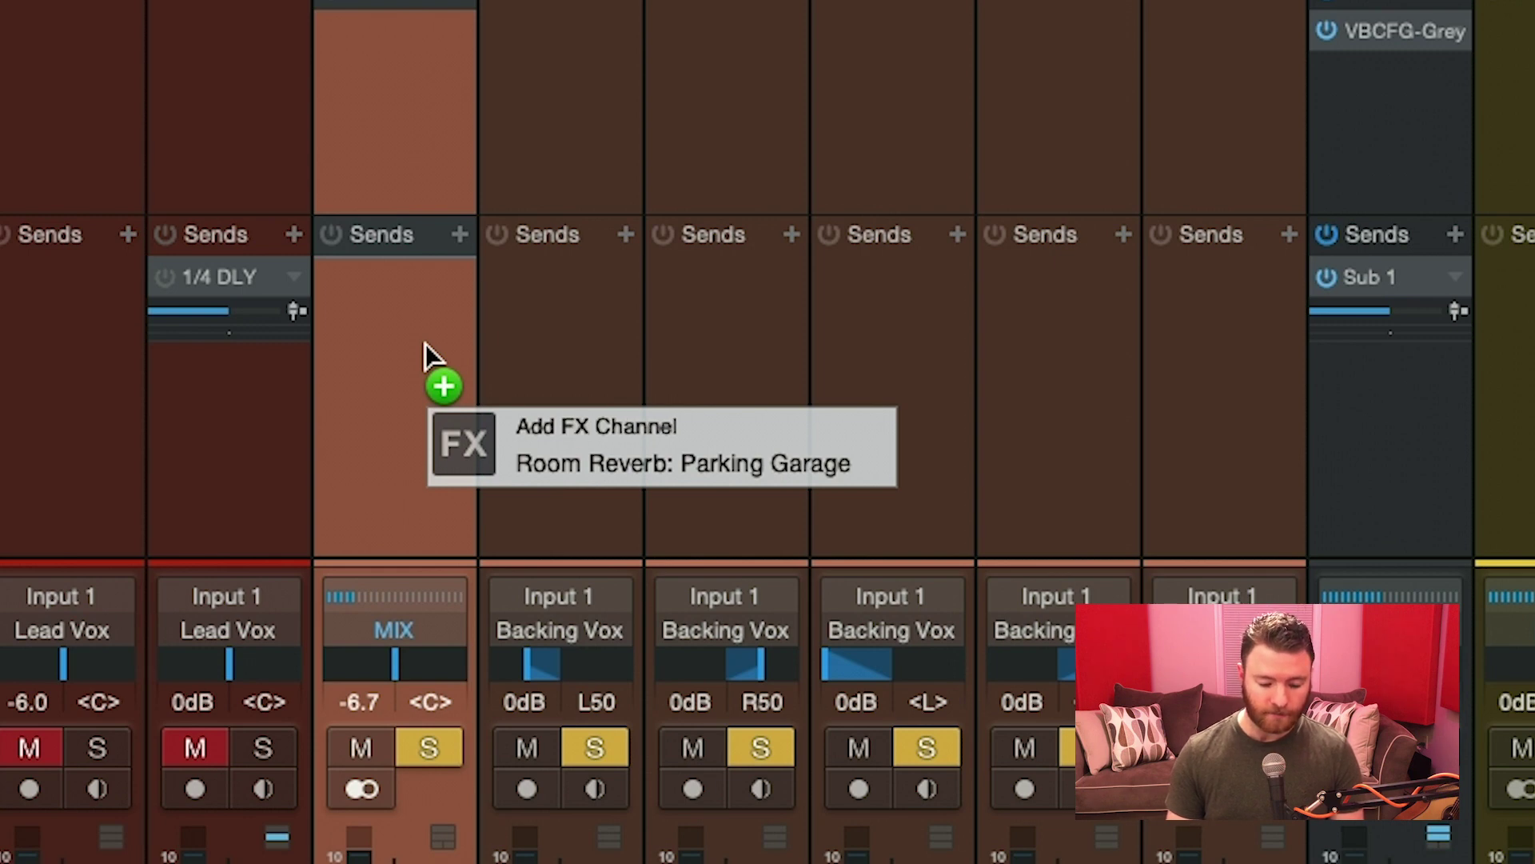
key(shift)
key(shift)
key(shift)
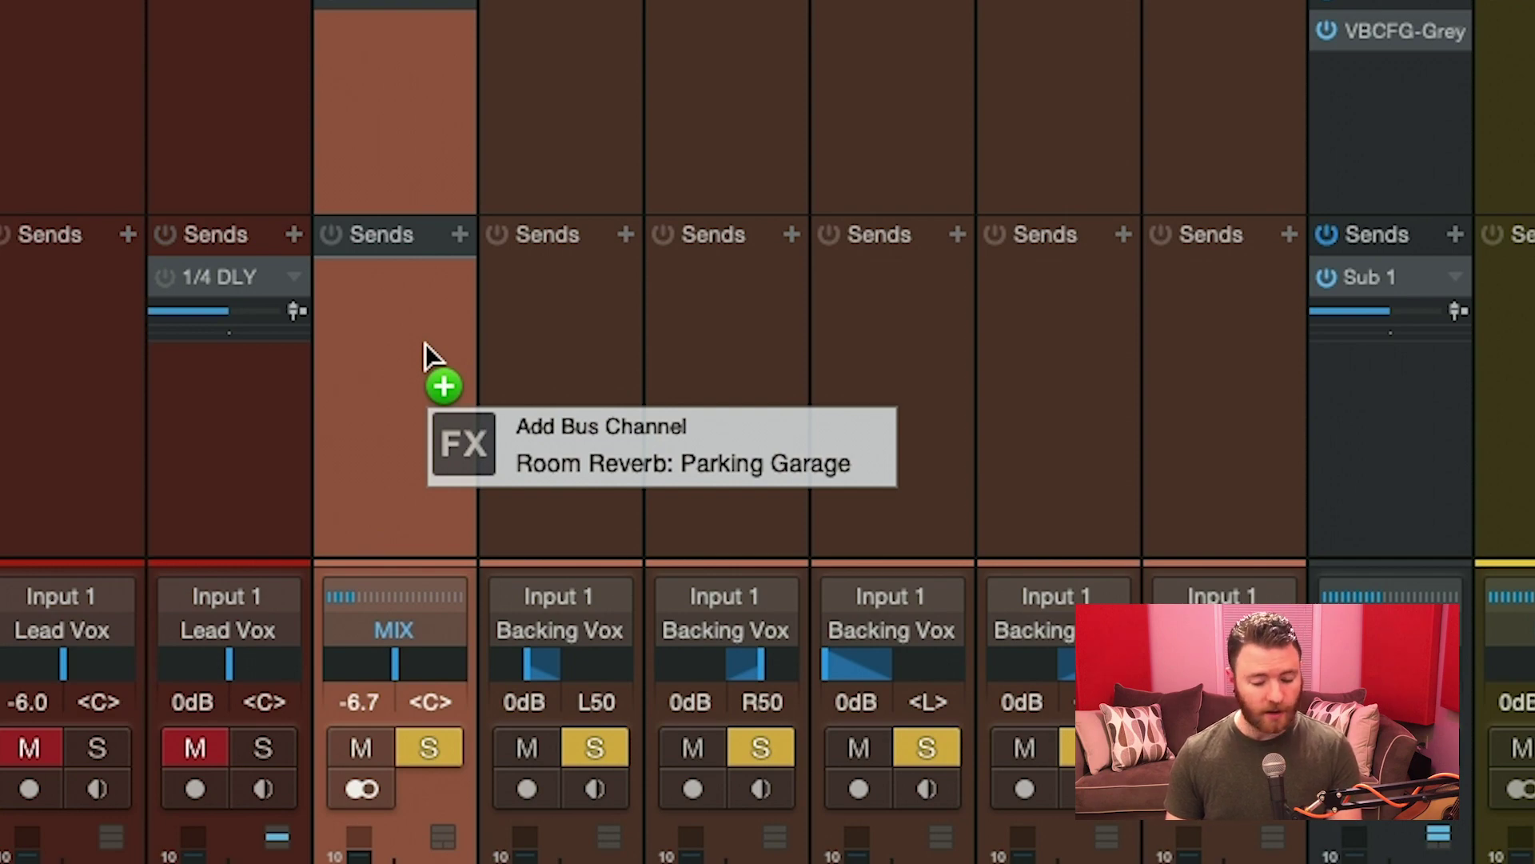
Drop the preset to create a Room Reverb channel with a -6.0 dB Backing Vox send, output to FX.
drag(425, 343, 425, 343)
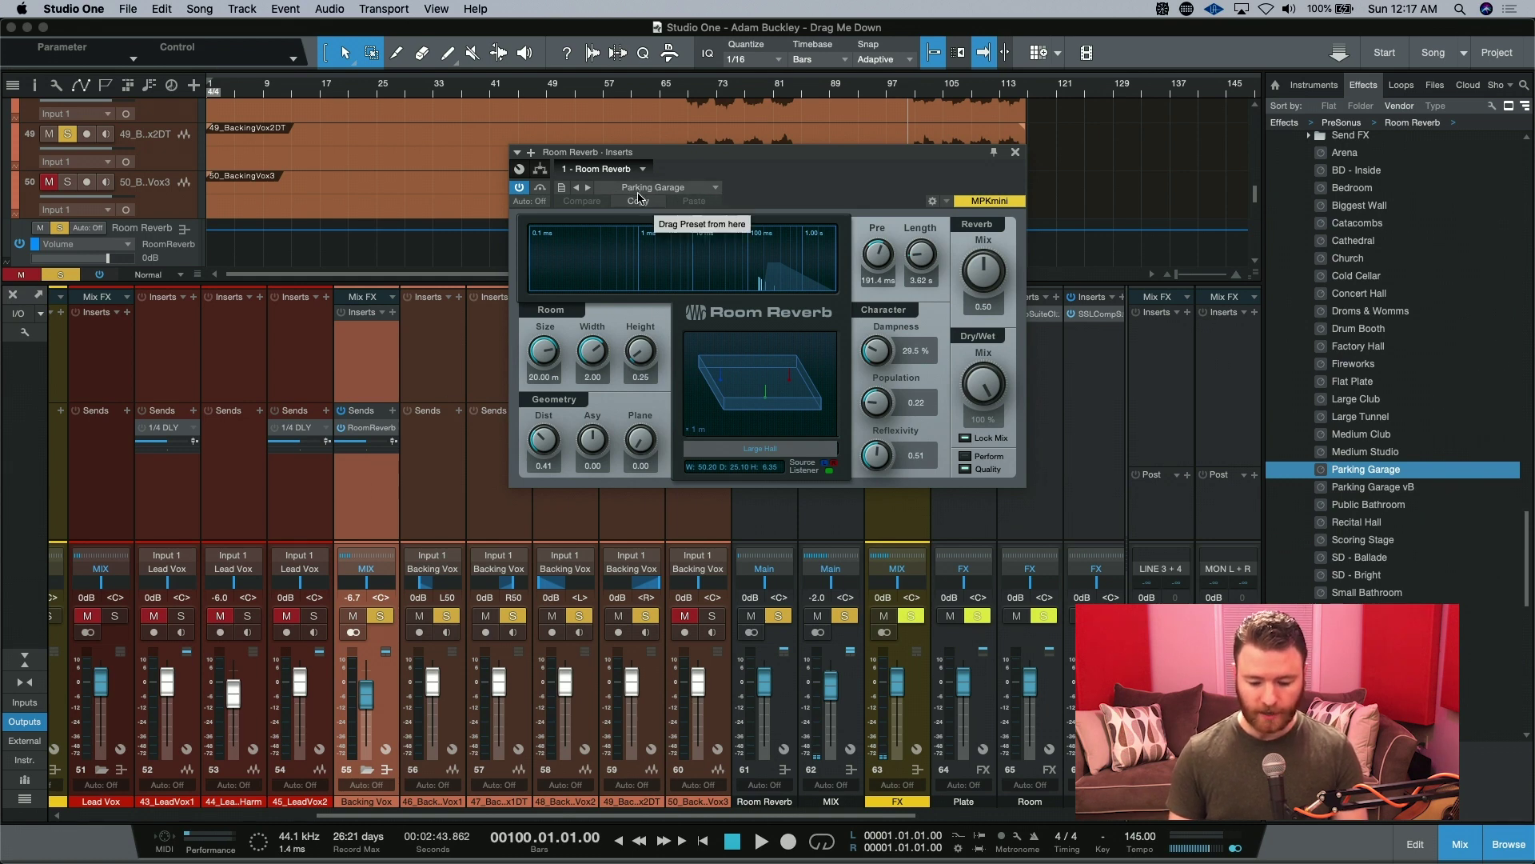
click(1016, 152)
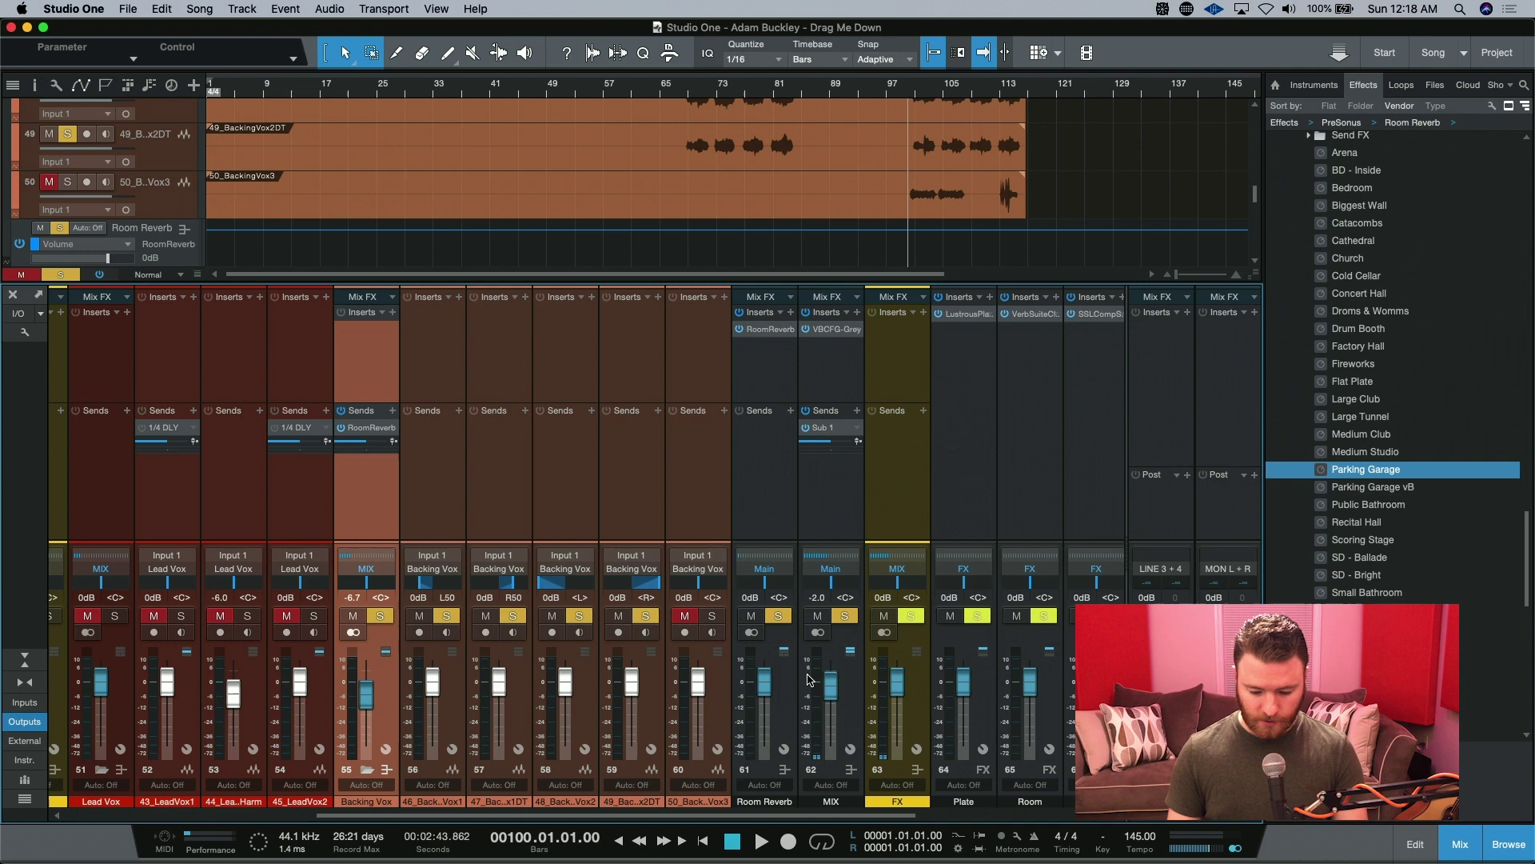
click(794, 714)
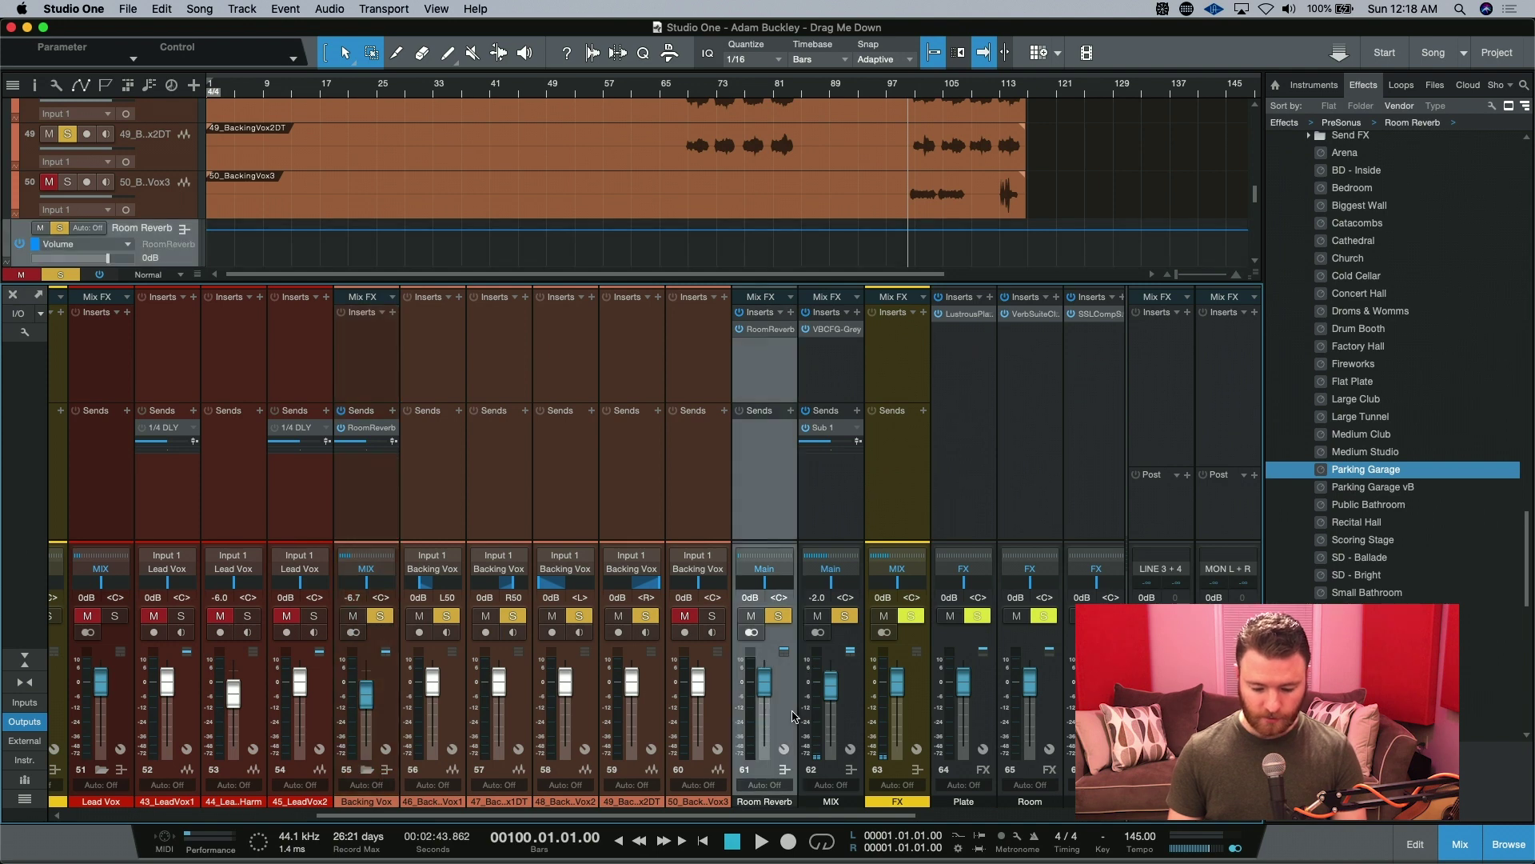
click(764, 569)
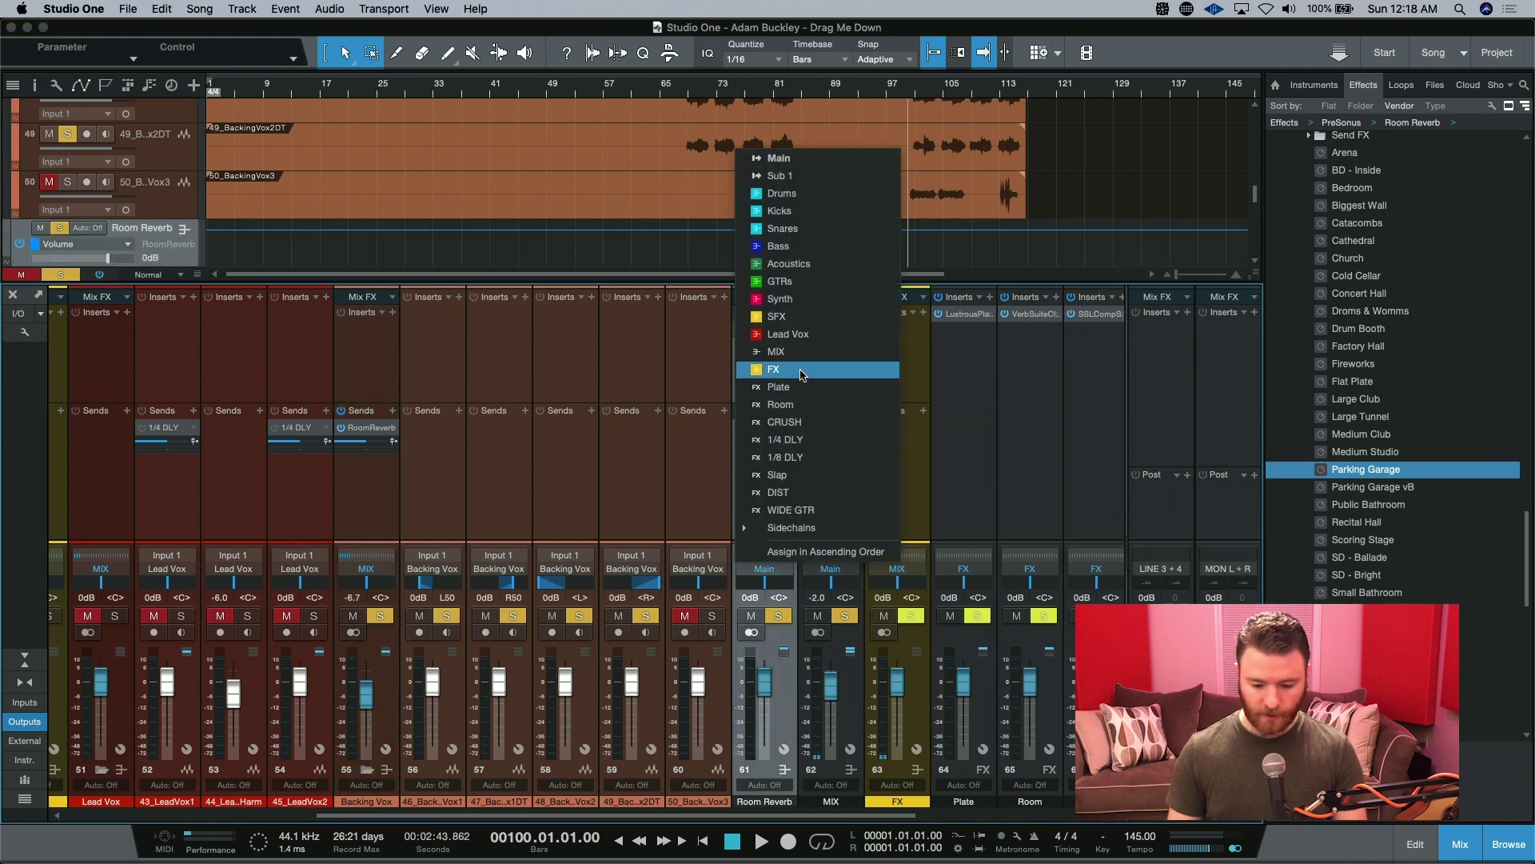
click(802, 374)
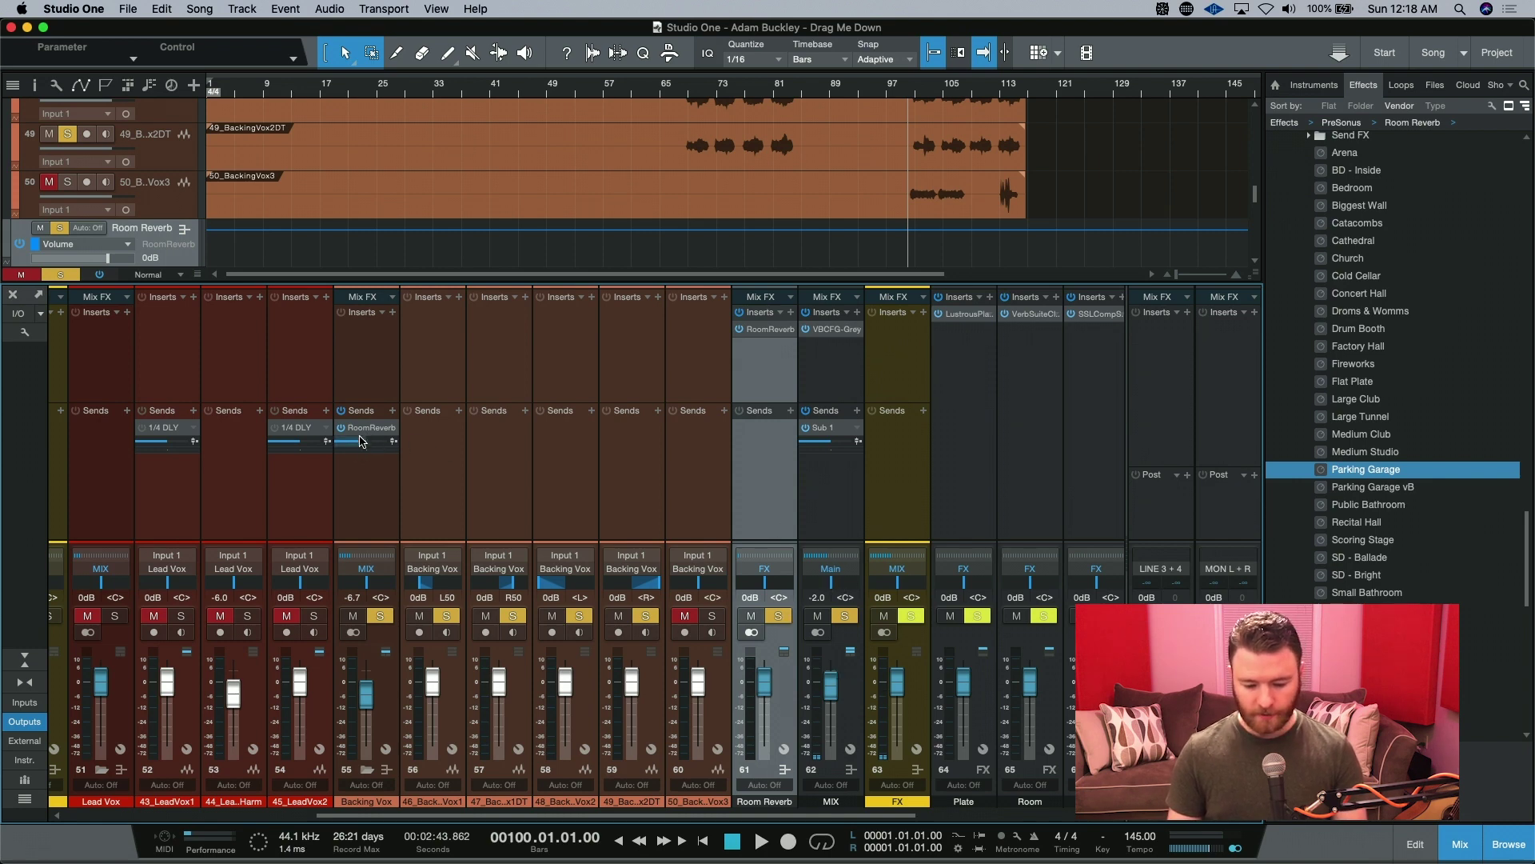
mouse_move(360, 450)
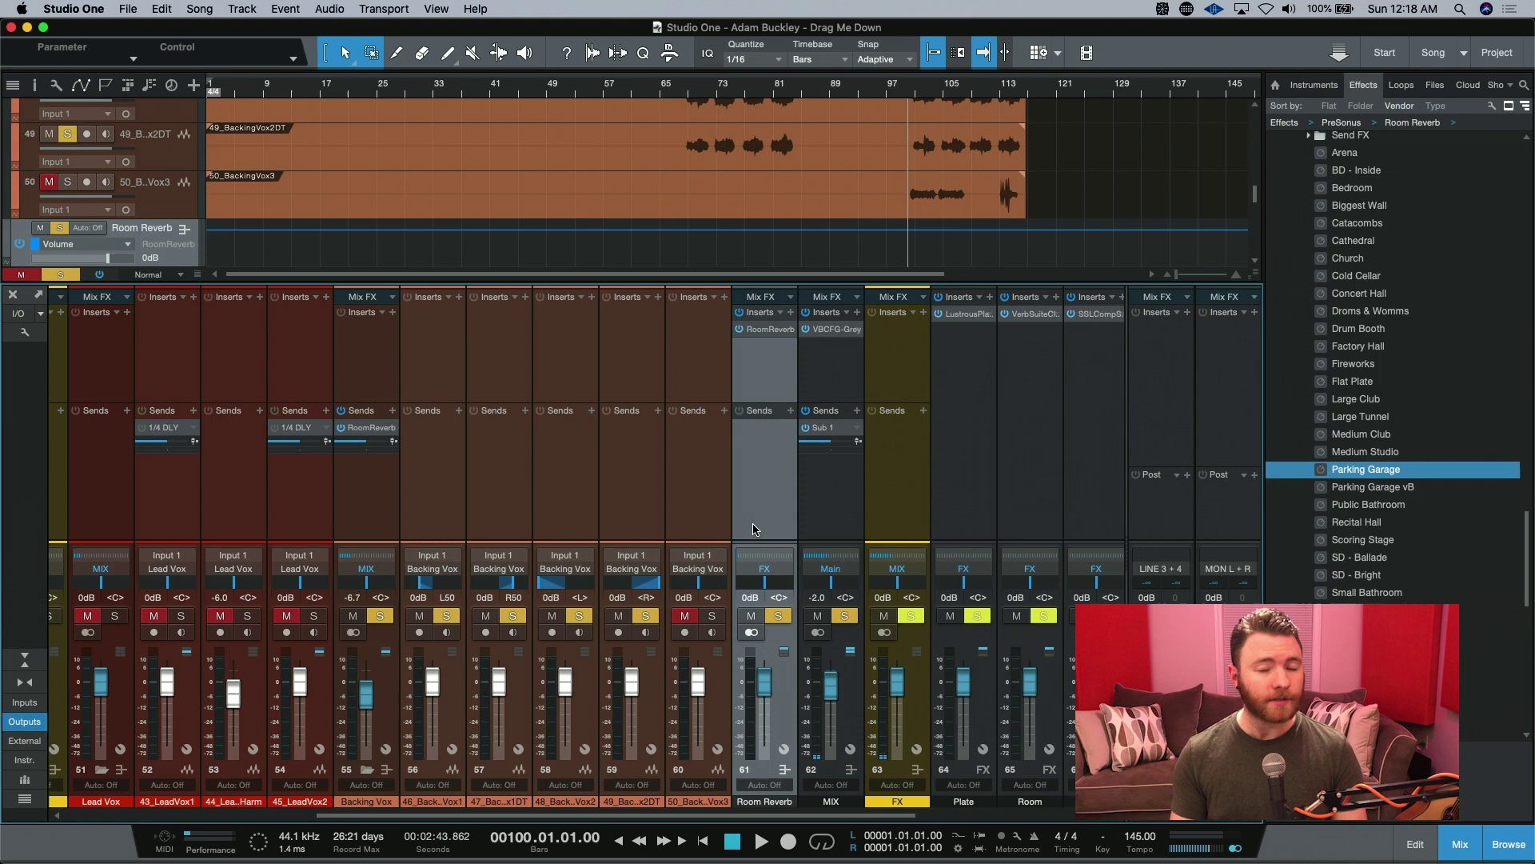
Play the song while opening the Room Reverb editor on its Parking Garage preset, then stop.
key(space)
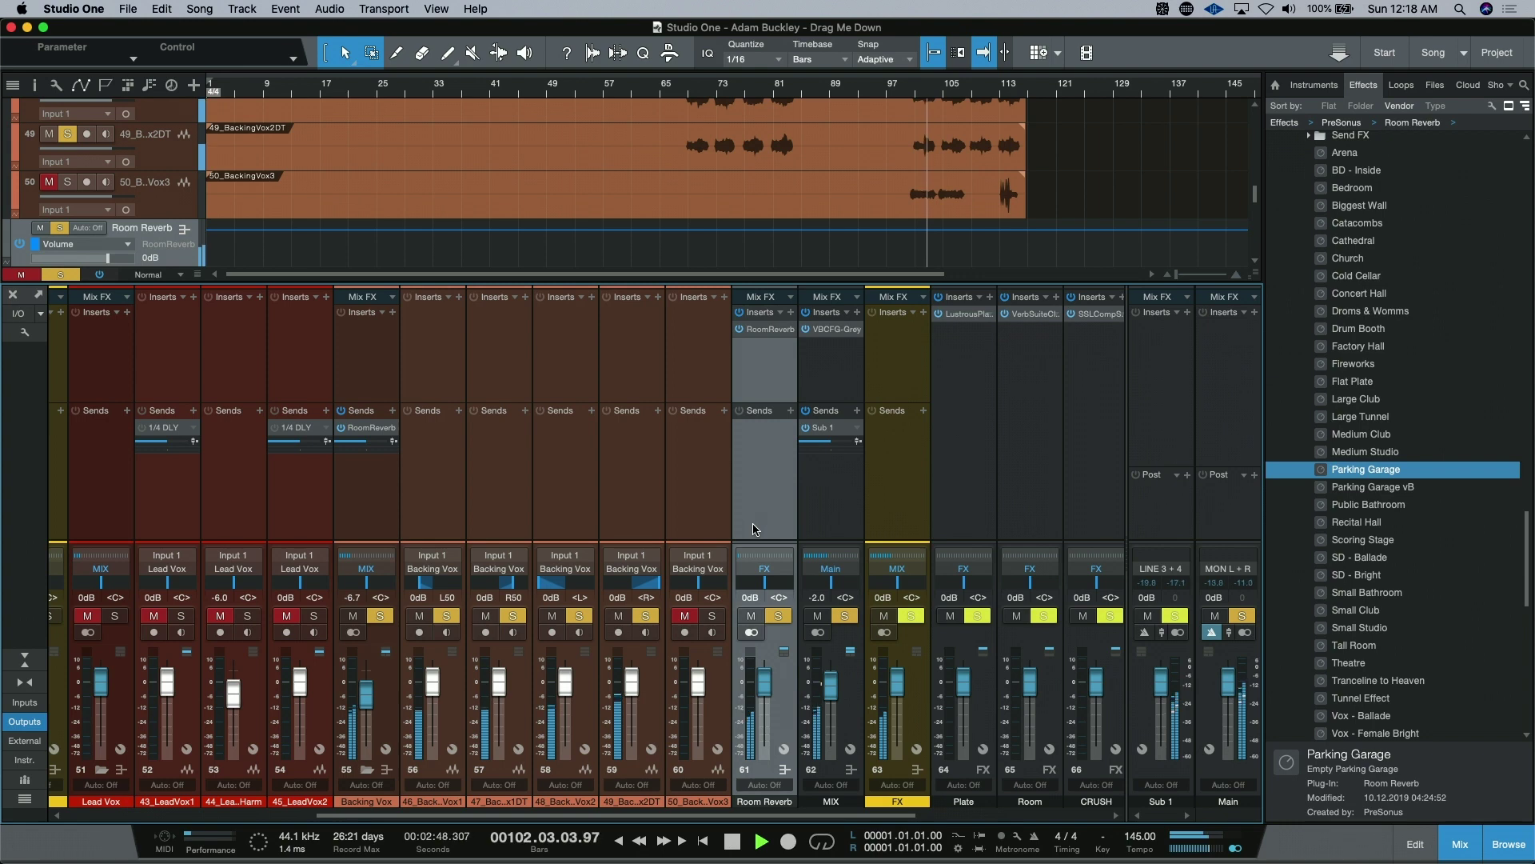
click(773, 331)
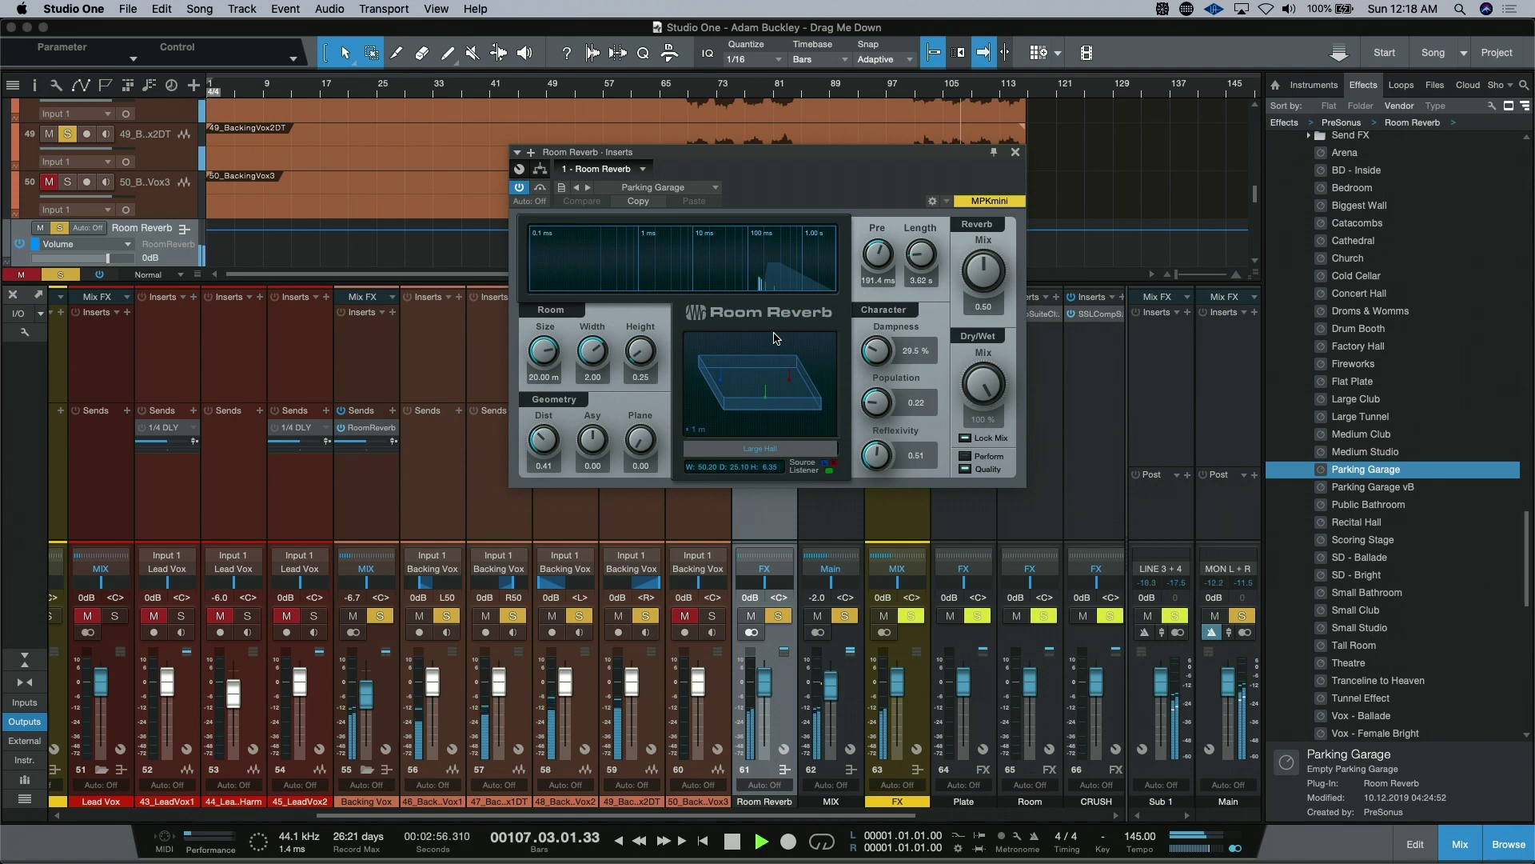
key(space)
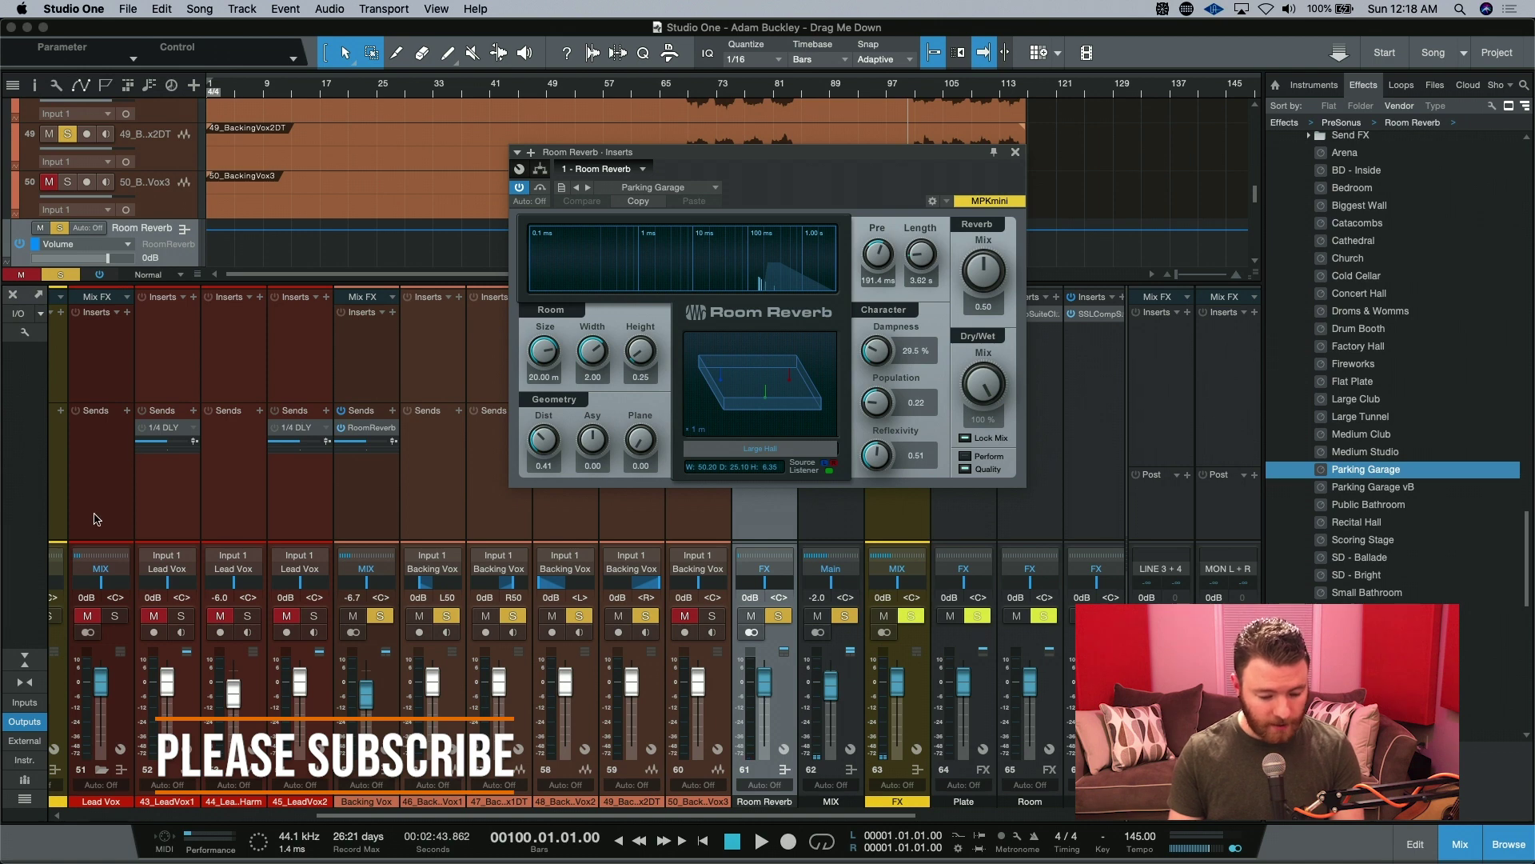
Add a send from the 43_LeadVox1 channel to the Room Reverb channel.
click(177, 491)
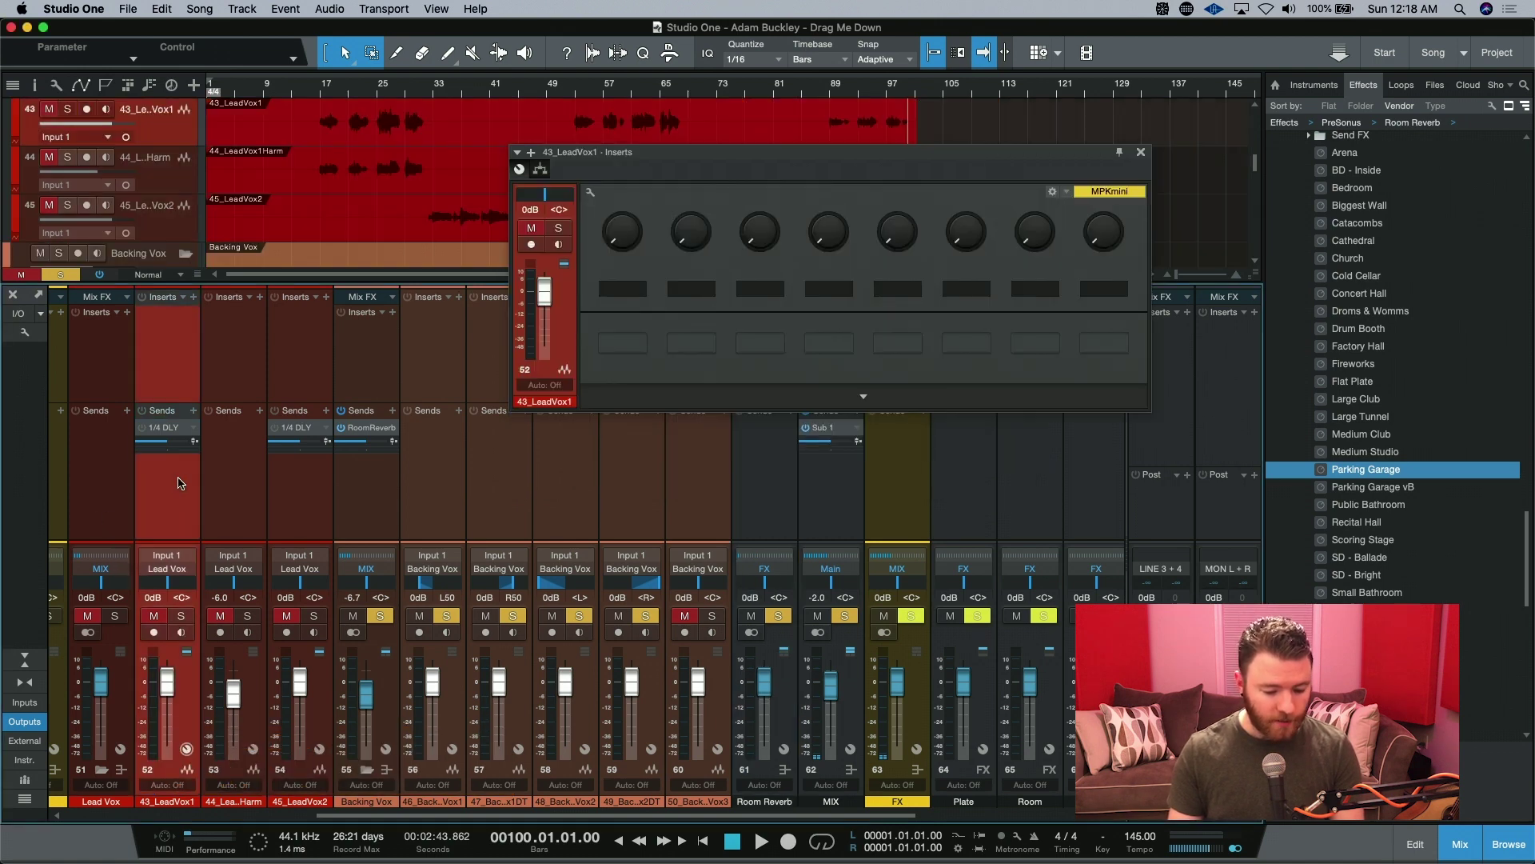
click(193, 412)
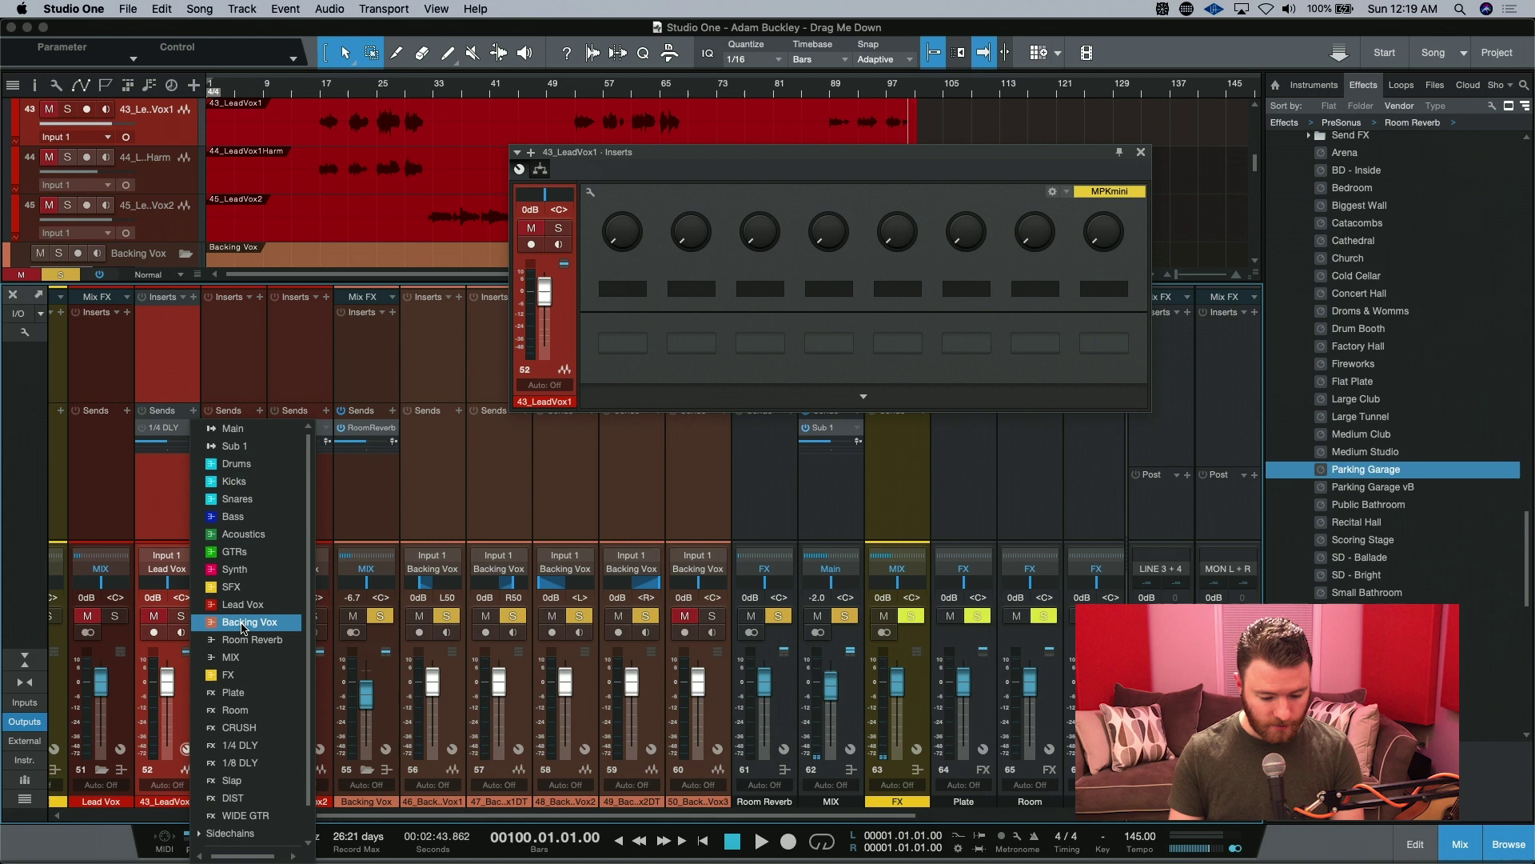
click(264, 640)
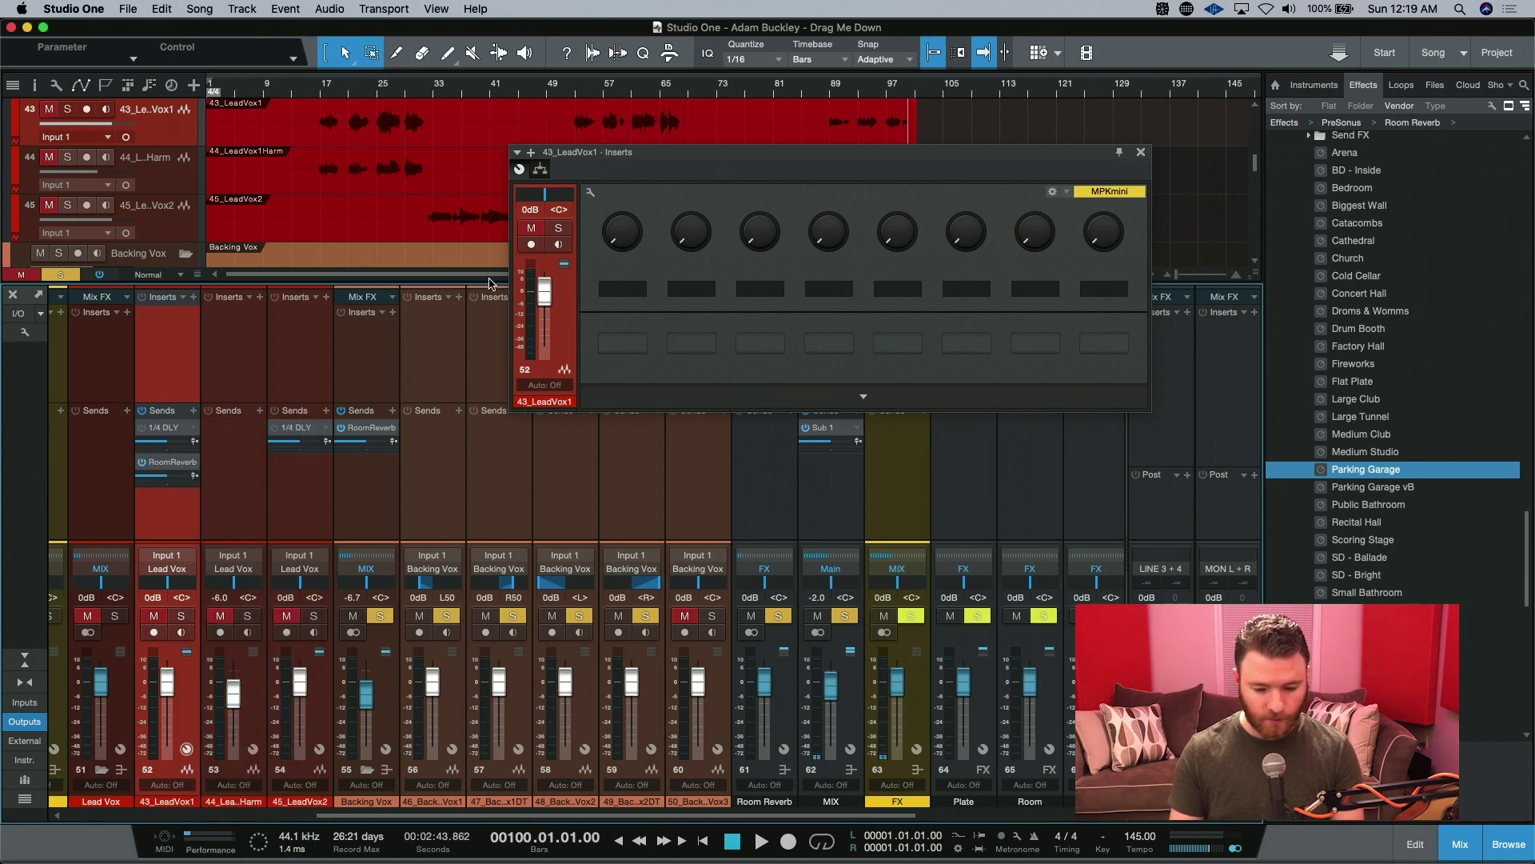
Unmute and solo 43_LeadVox1, then play from bar 63 to hear the reverb.
click(648, 88)
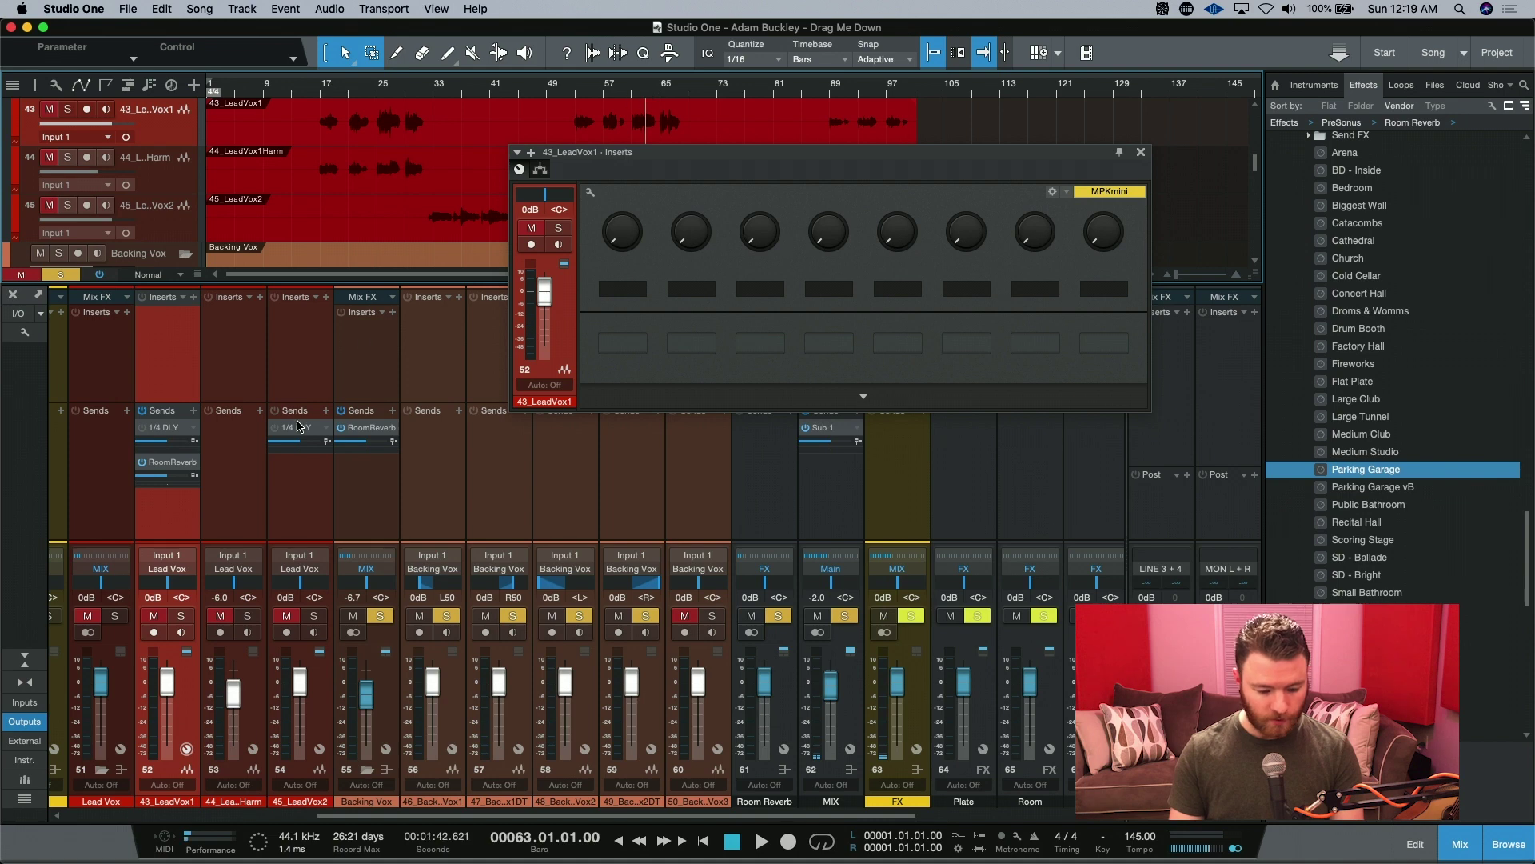
click(154, 616)
click(181, 615)
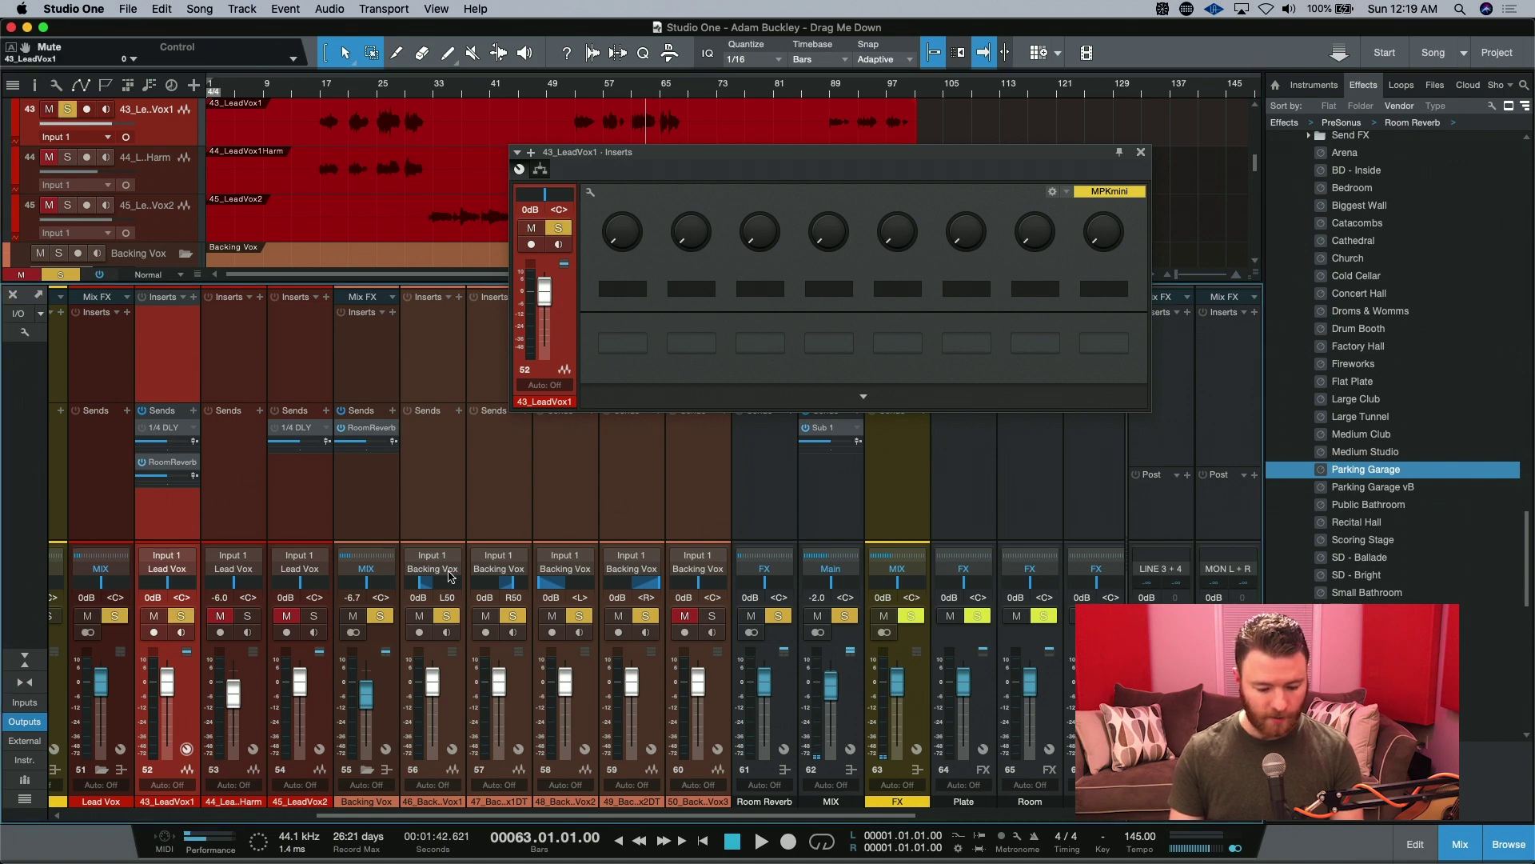
key(space)
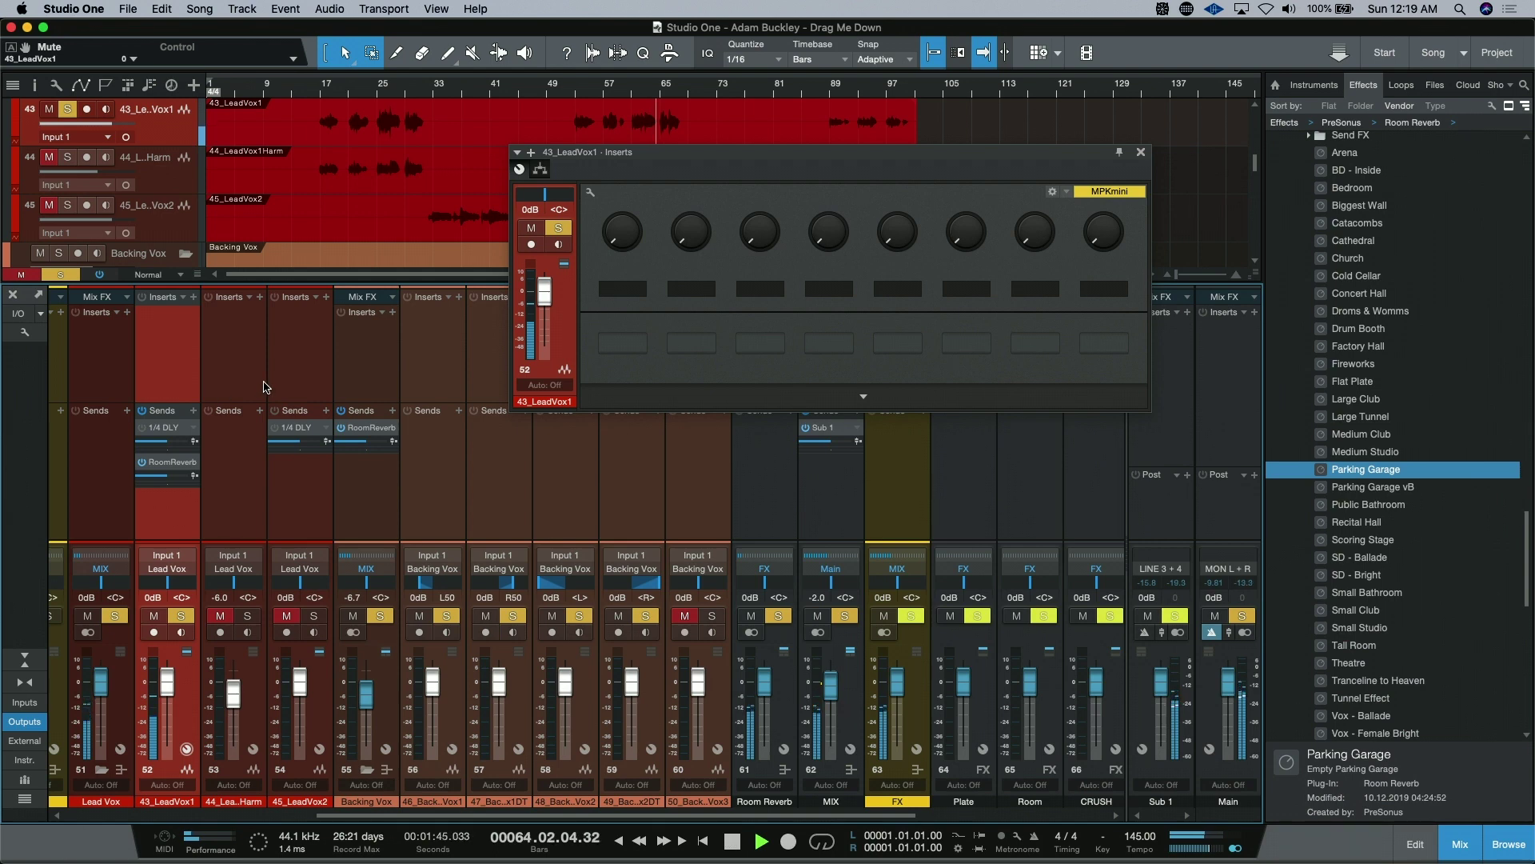
key(space)
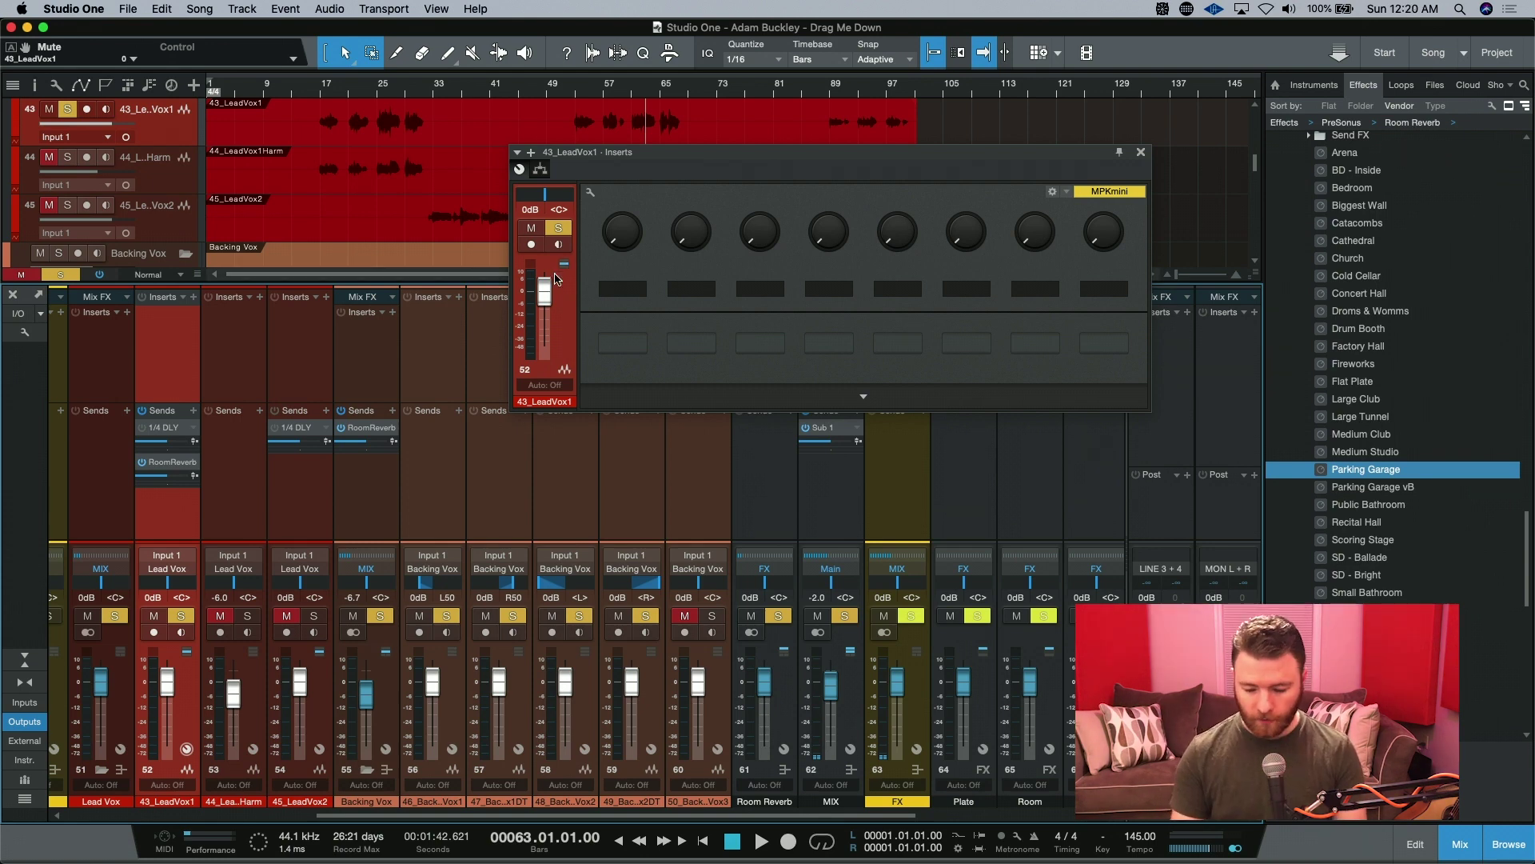
Copy channel 55's Room Reverb send onto backing vocal channels 56–59 and switch off channel 55's send.
click(1142, 151)
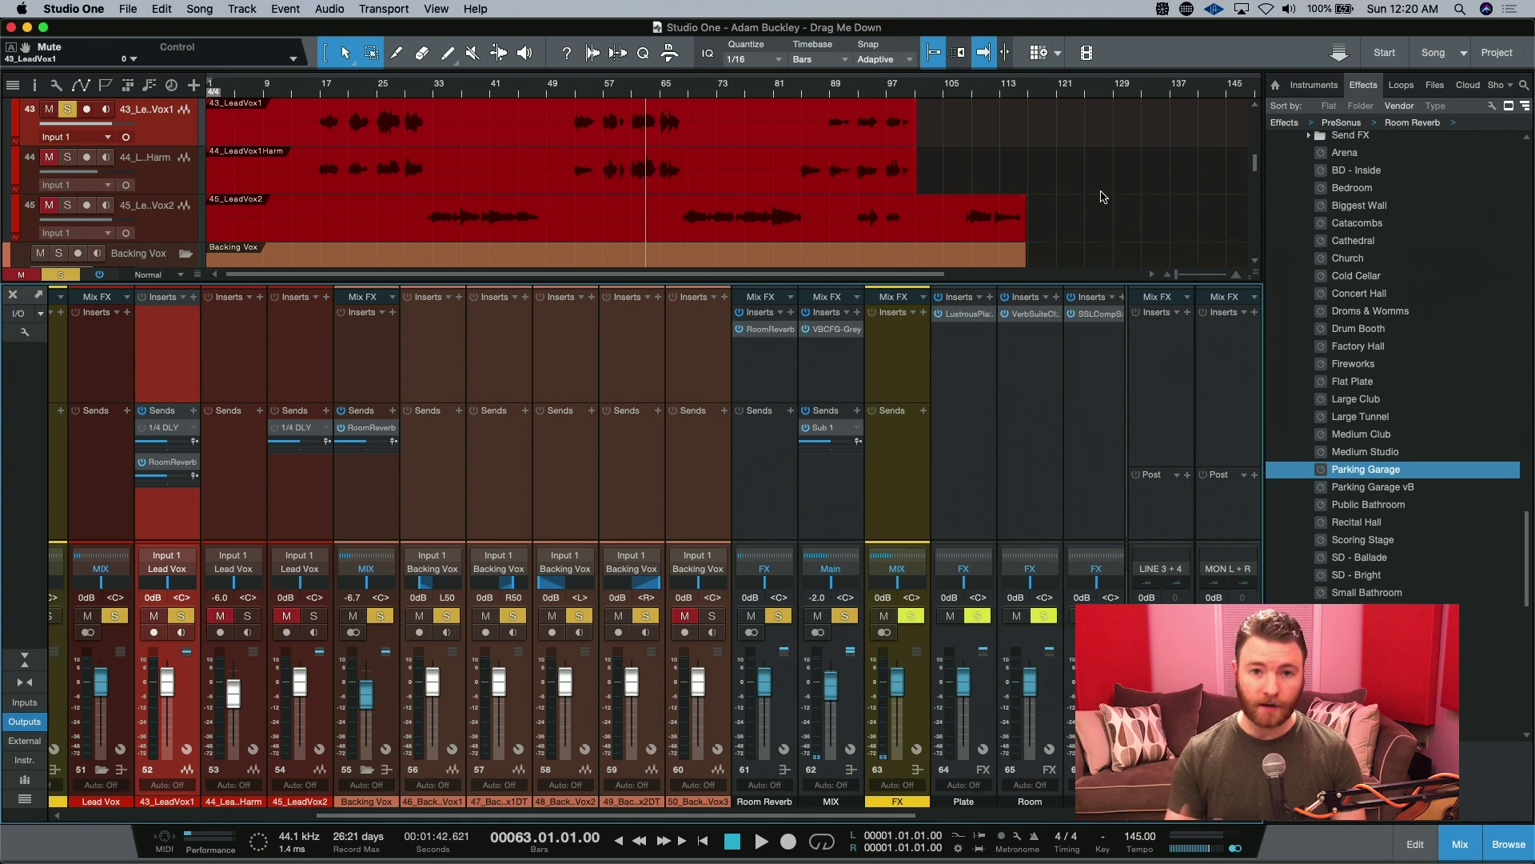
click(436, 492)
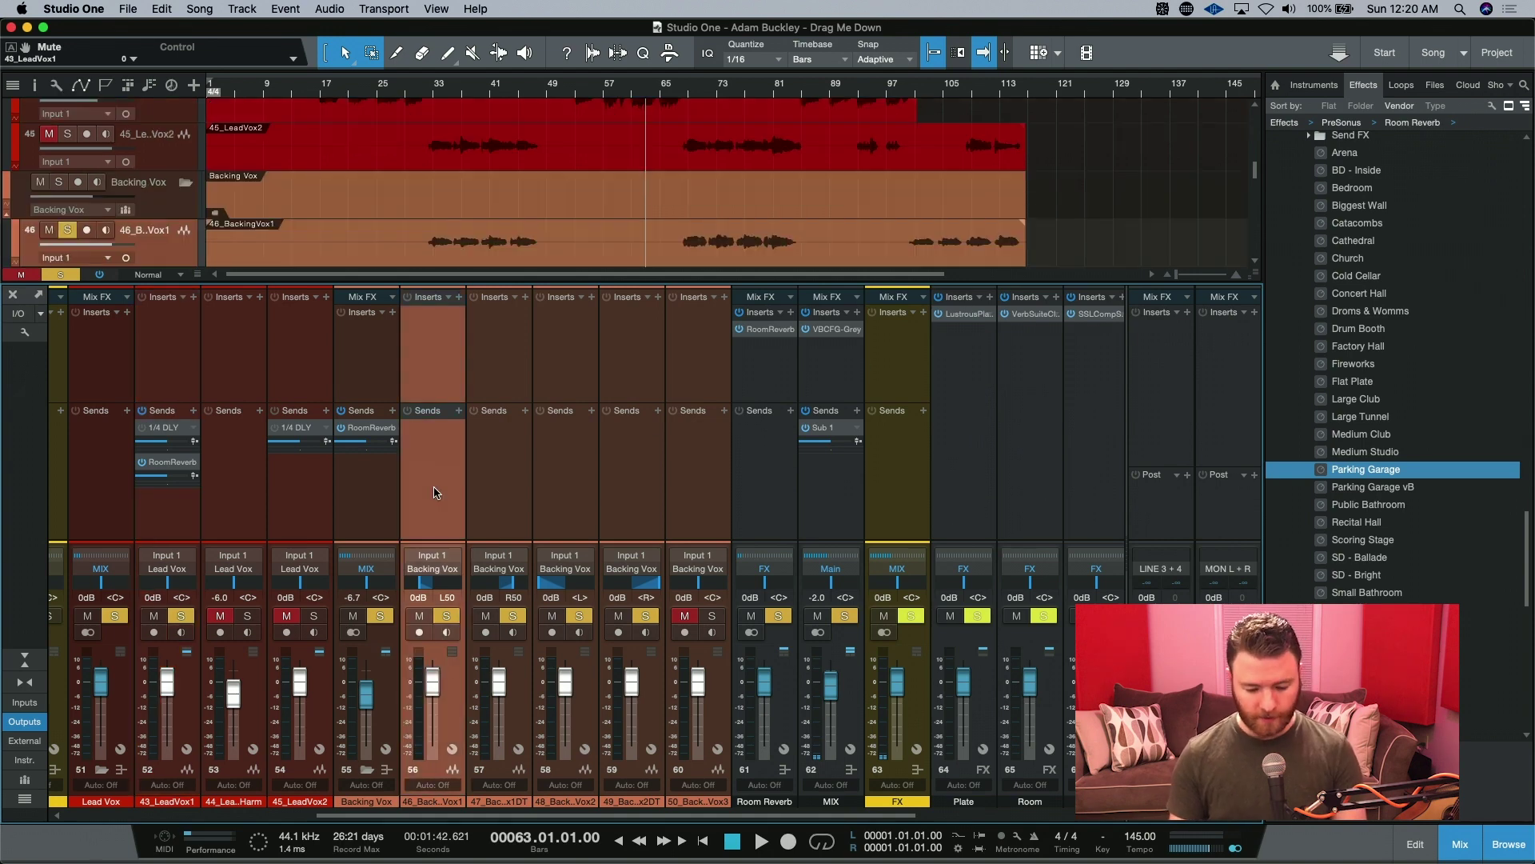
shift+click(647, 491)
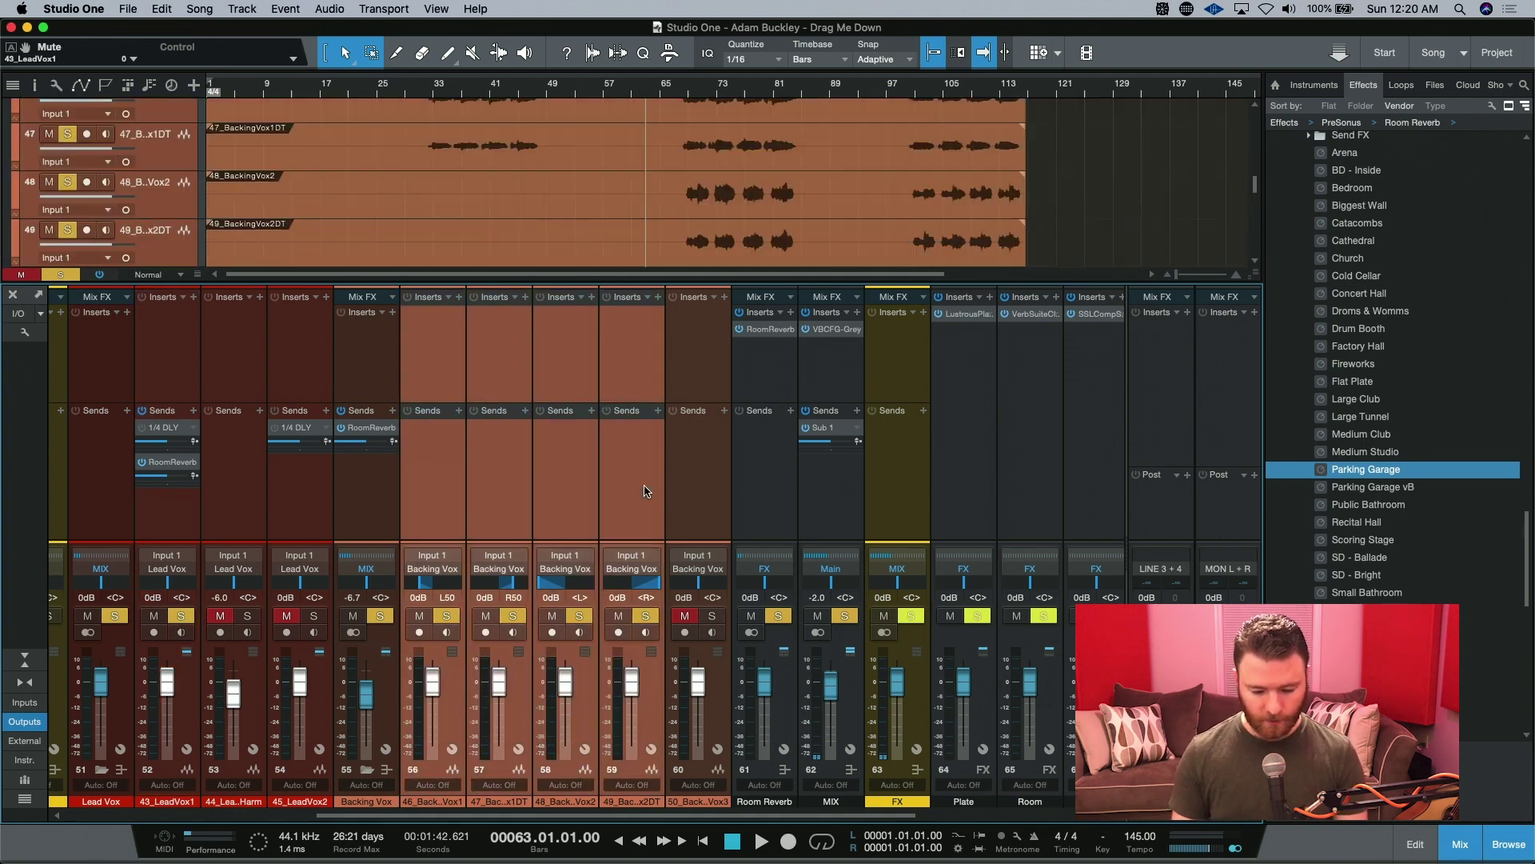
drag(355, 432, 419, 437)
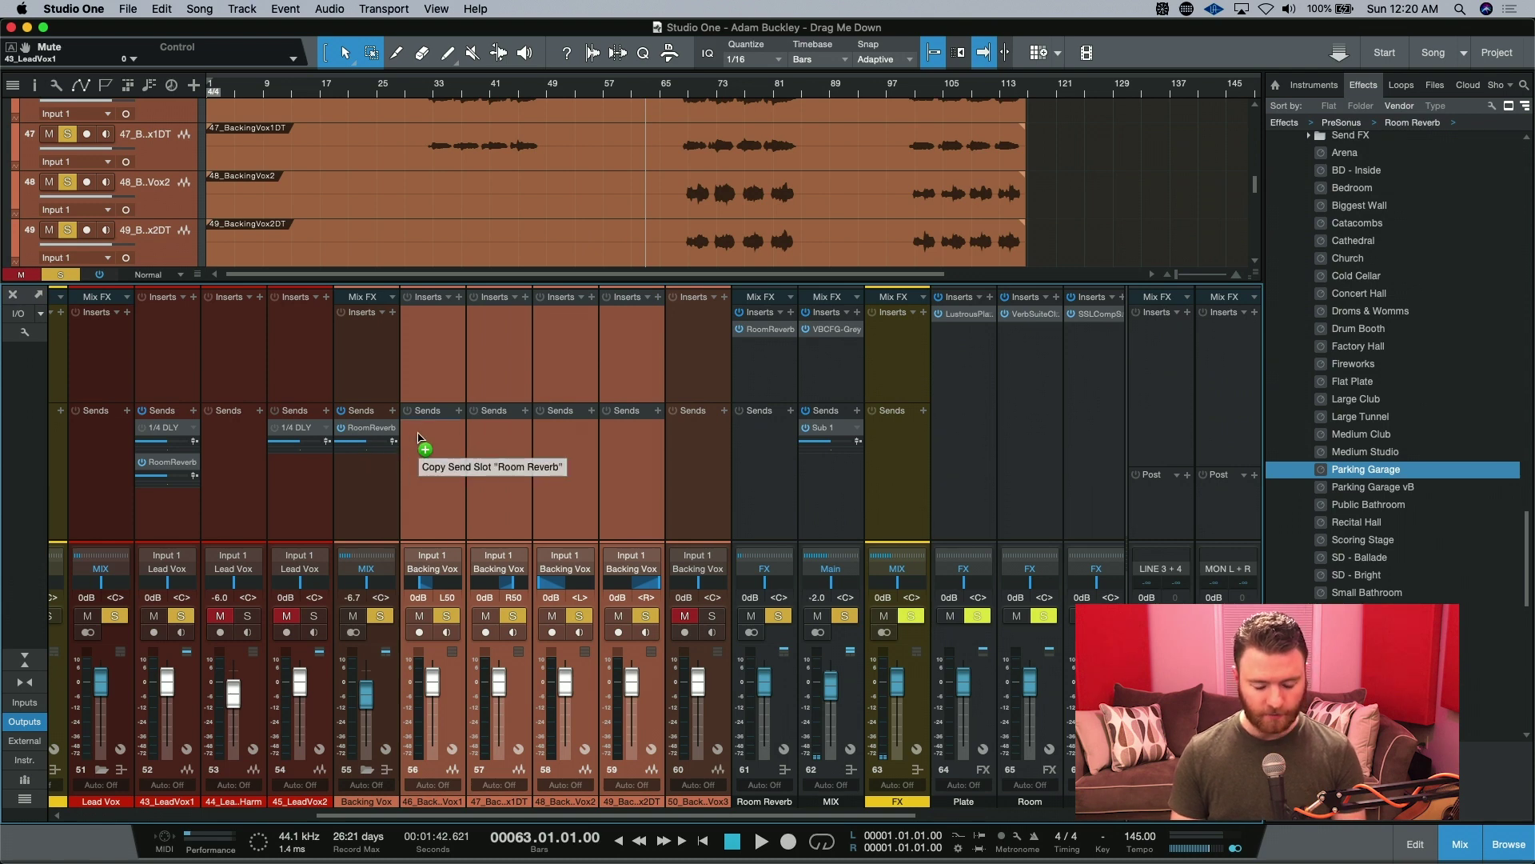
drag(419, 436, 420, 438)
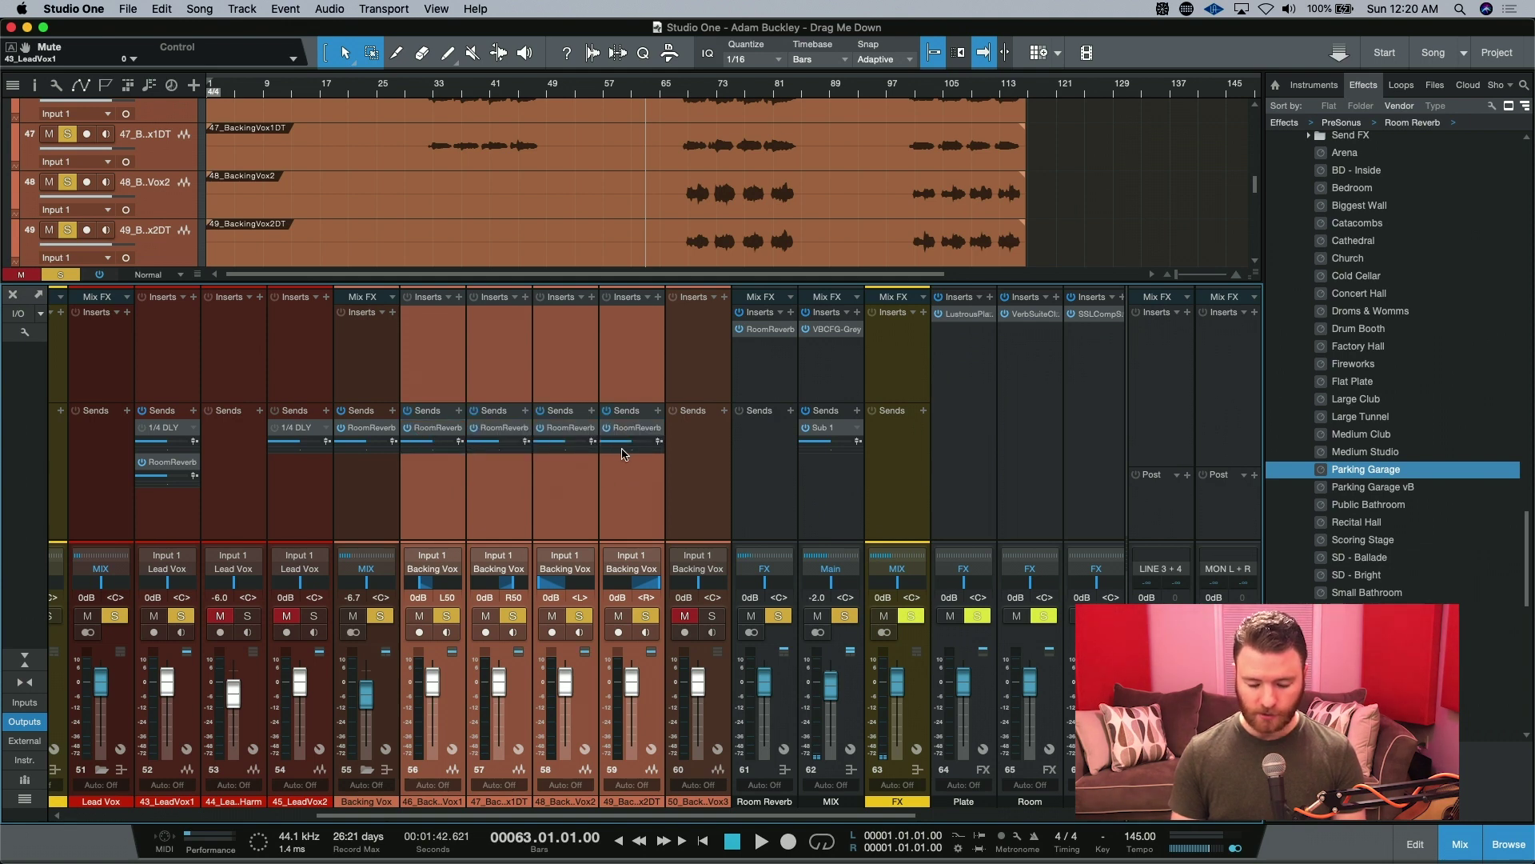
click(342, 430)
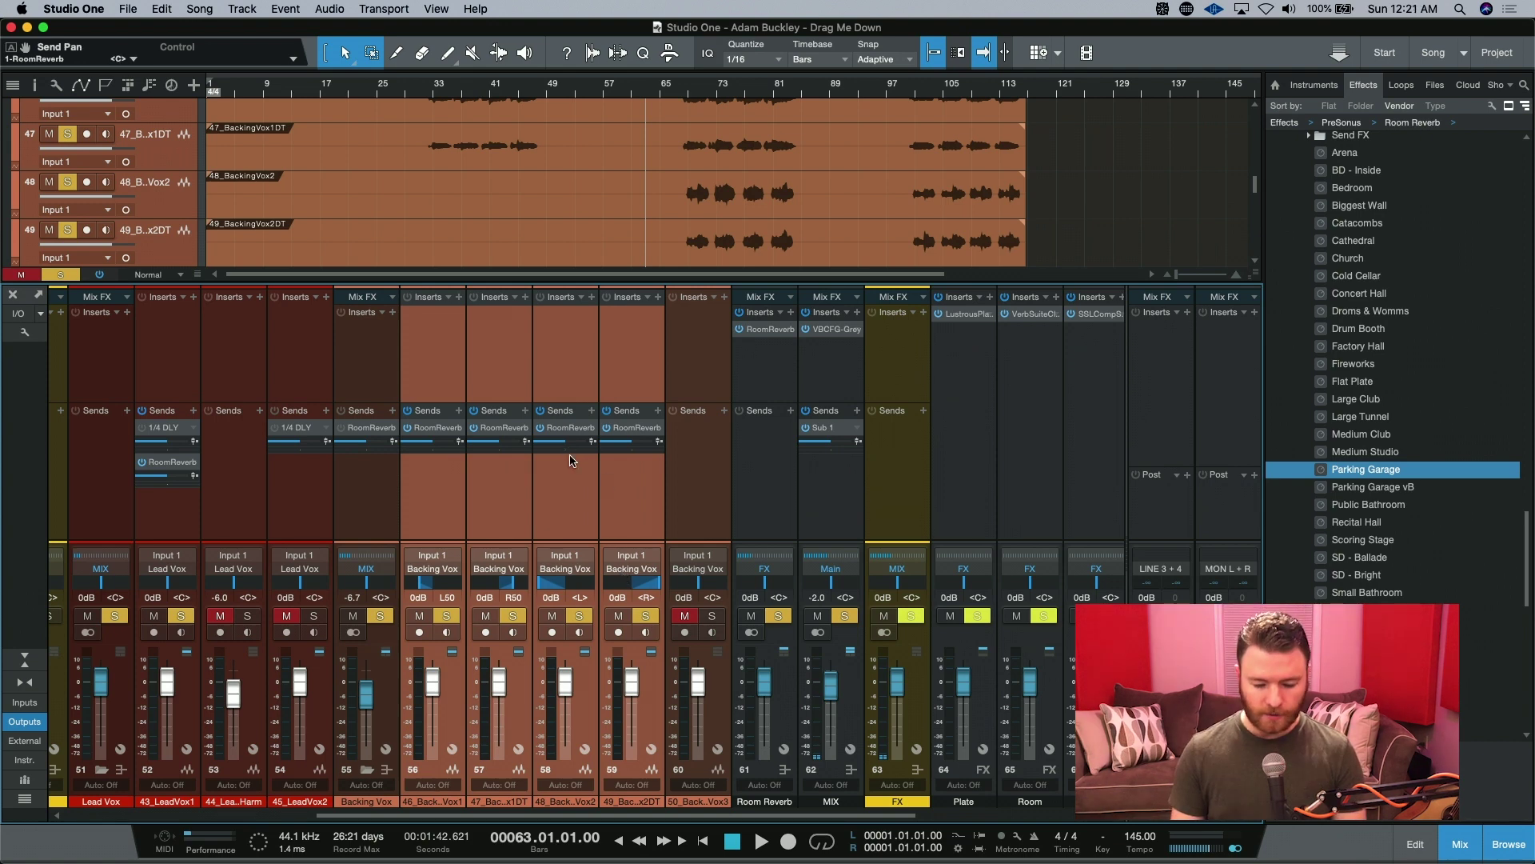
Pan the Room Reverb sends: channel 58 to <R>, channel 57 to L44, channel 56 to R37.
mouse_move(570, 454)
mouse_down()
mouse_move(626, 455)
mouse_move(559, 459)
mouse_up()
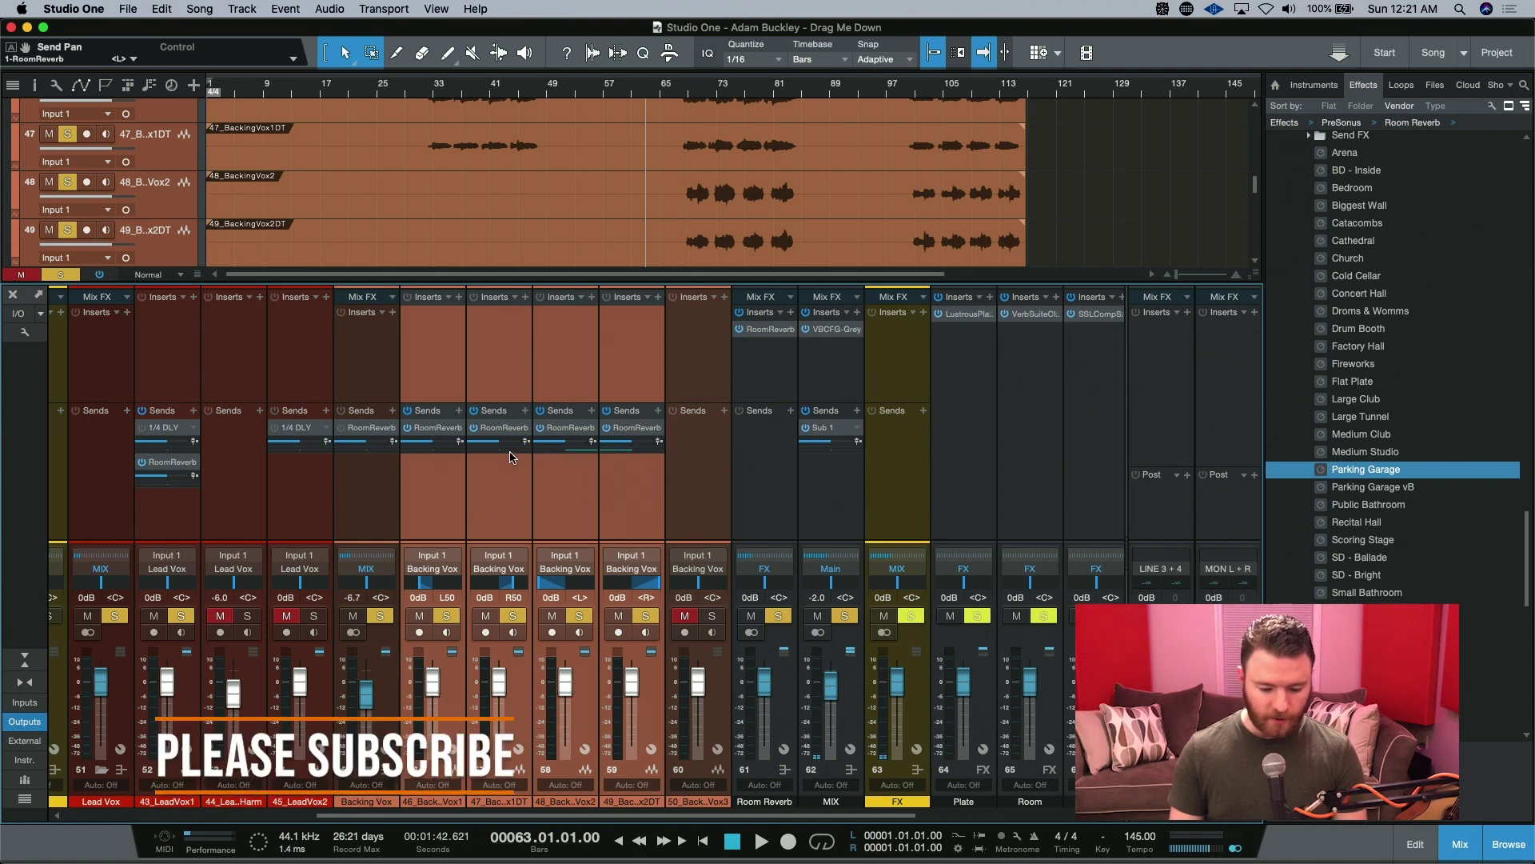
drag(499, 455, 486, 456)
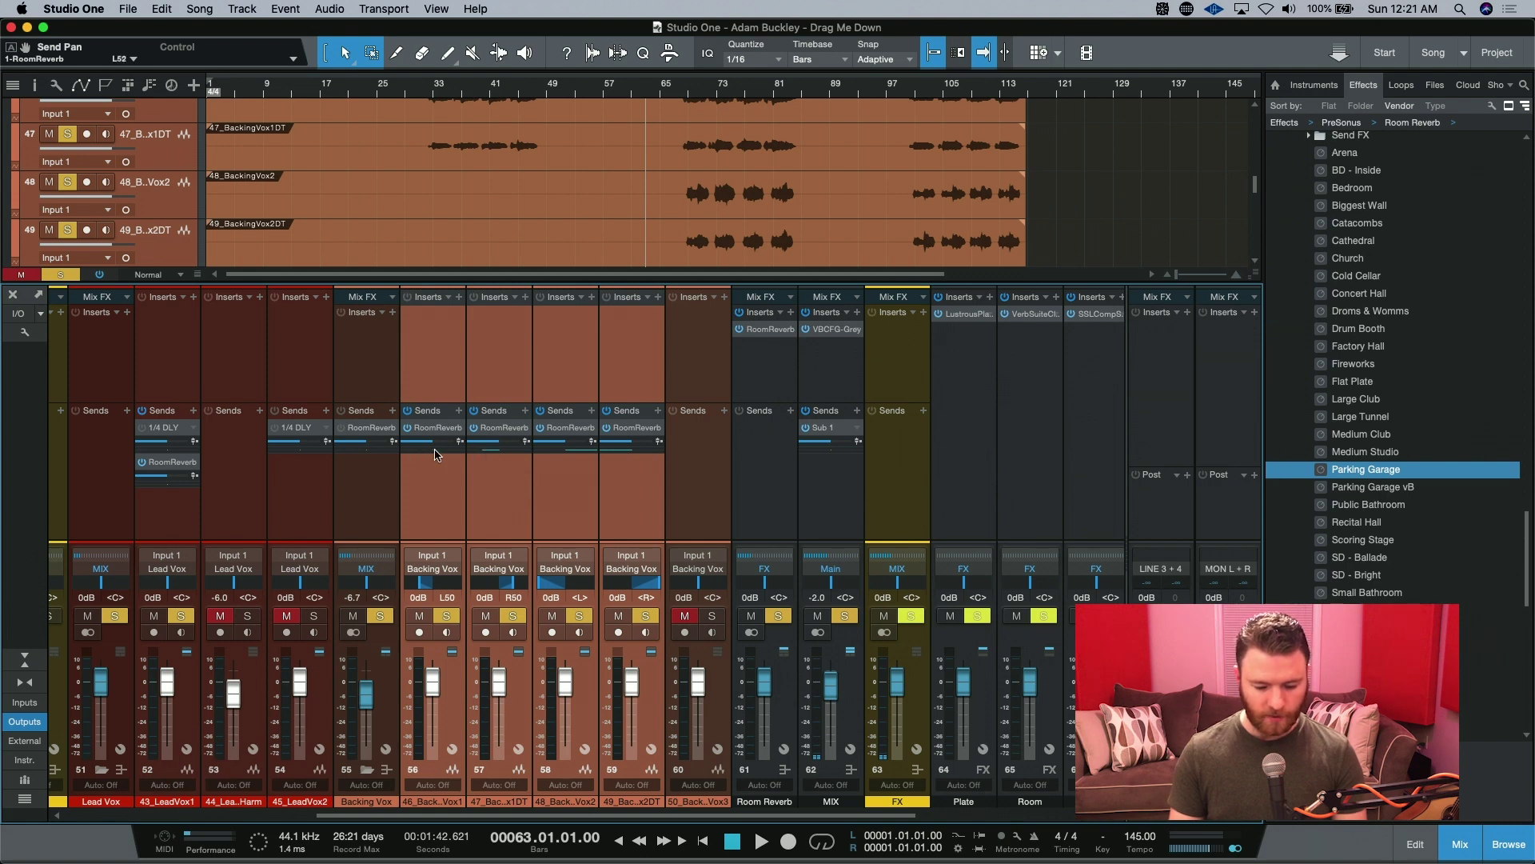
drag(436, 455, 450, 459)
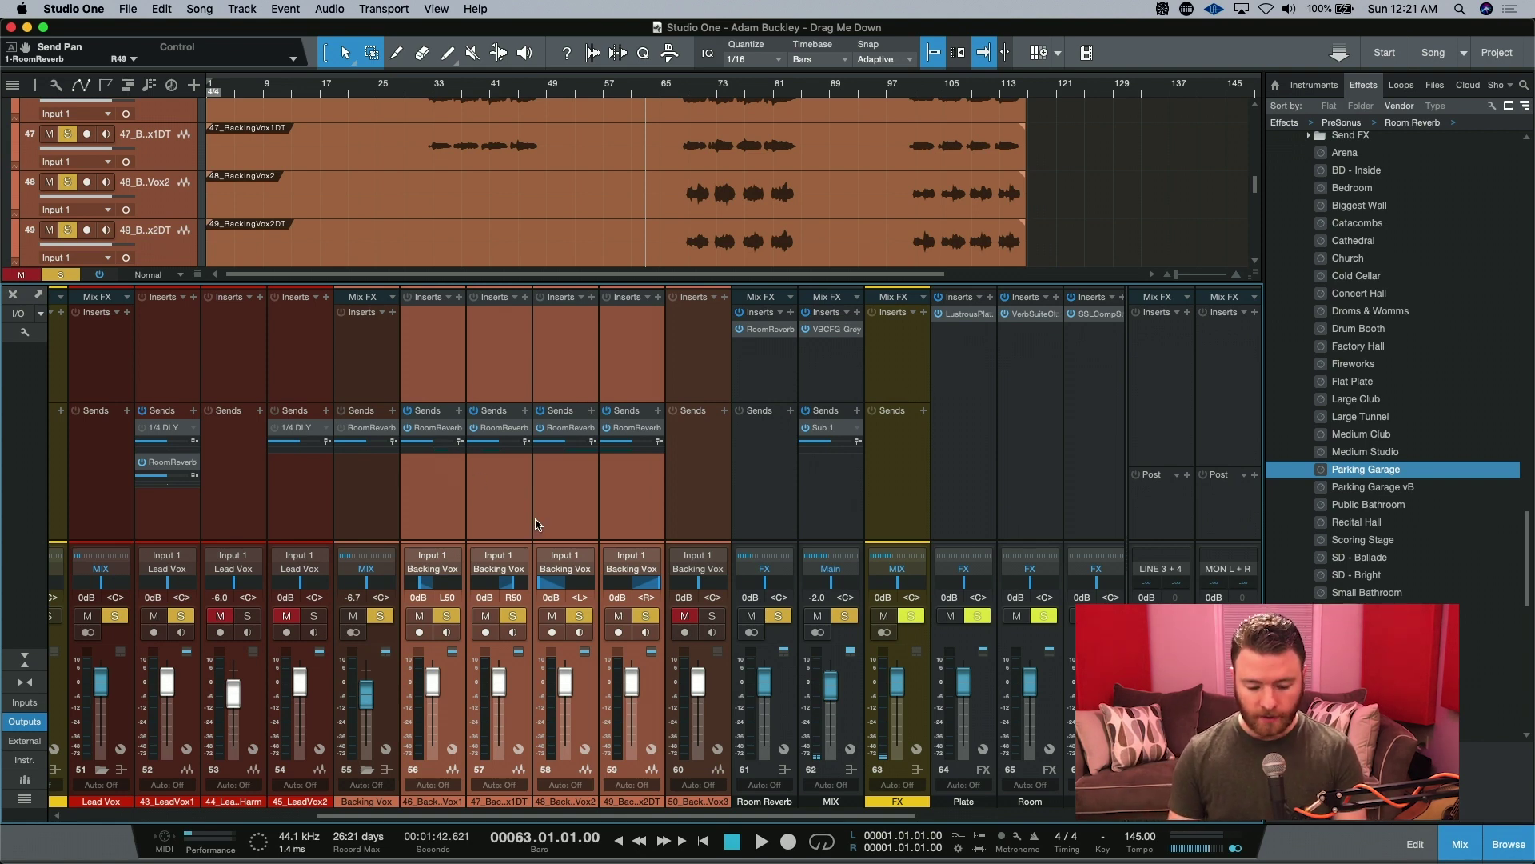
Solo 43_LeadVox1, play the vocals with Room Reverb sends, then replay the before version to compare.
click(185, 616)
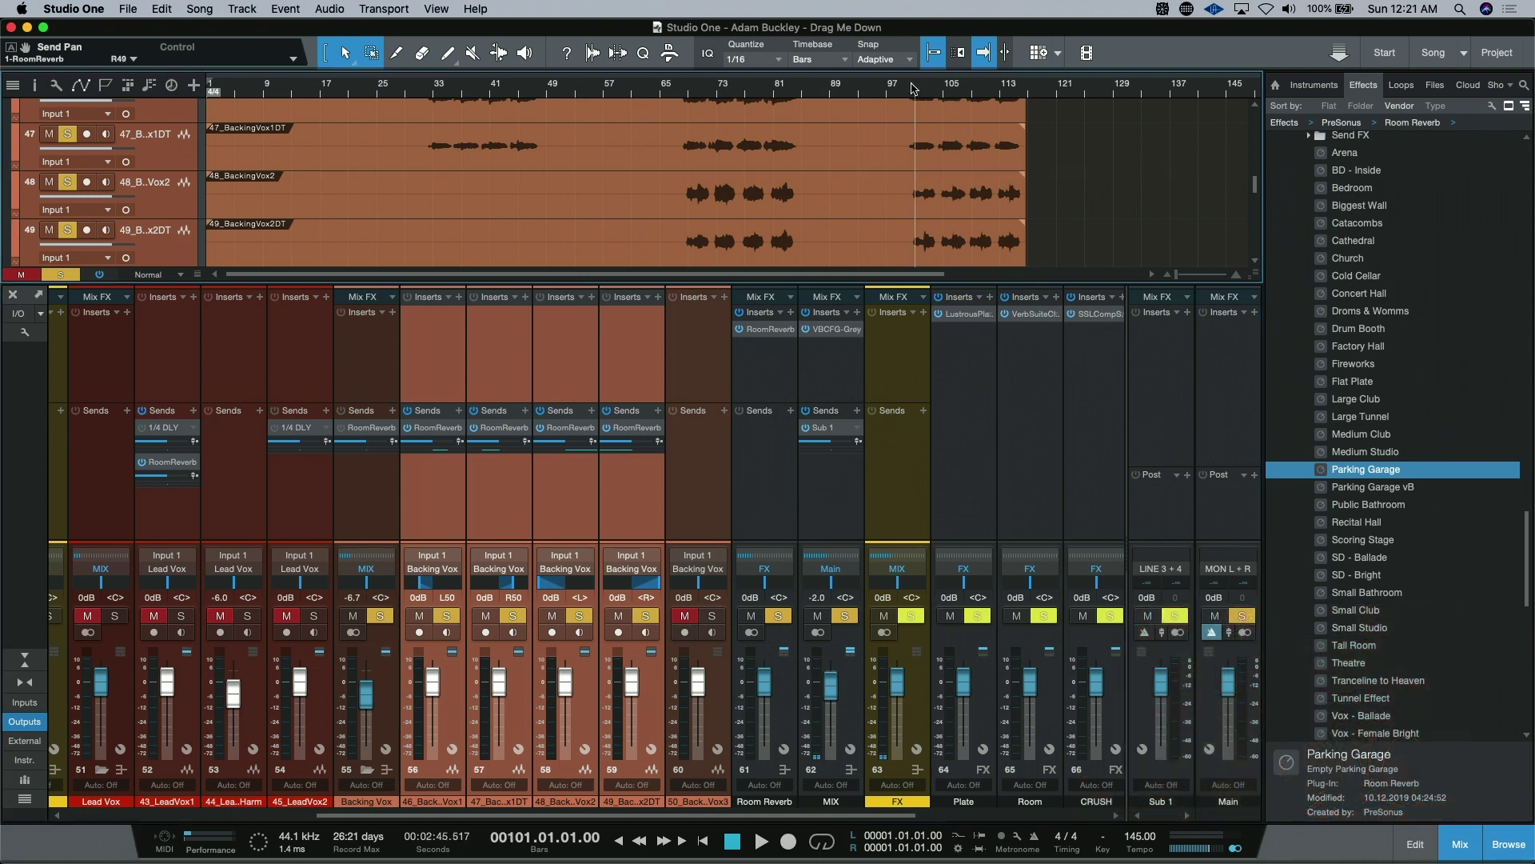
key(space)
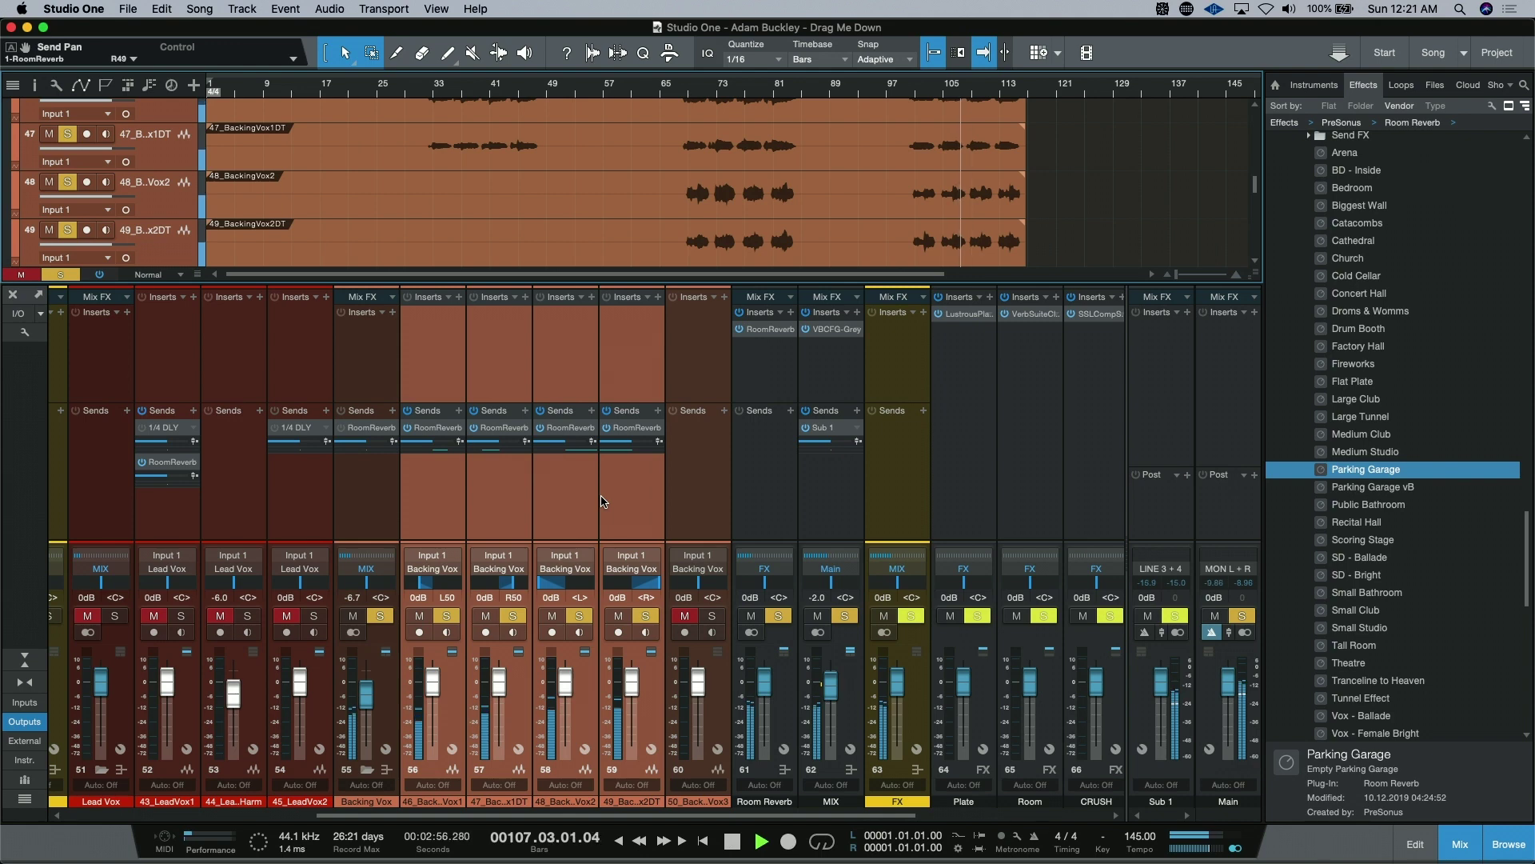
key(space)
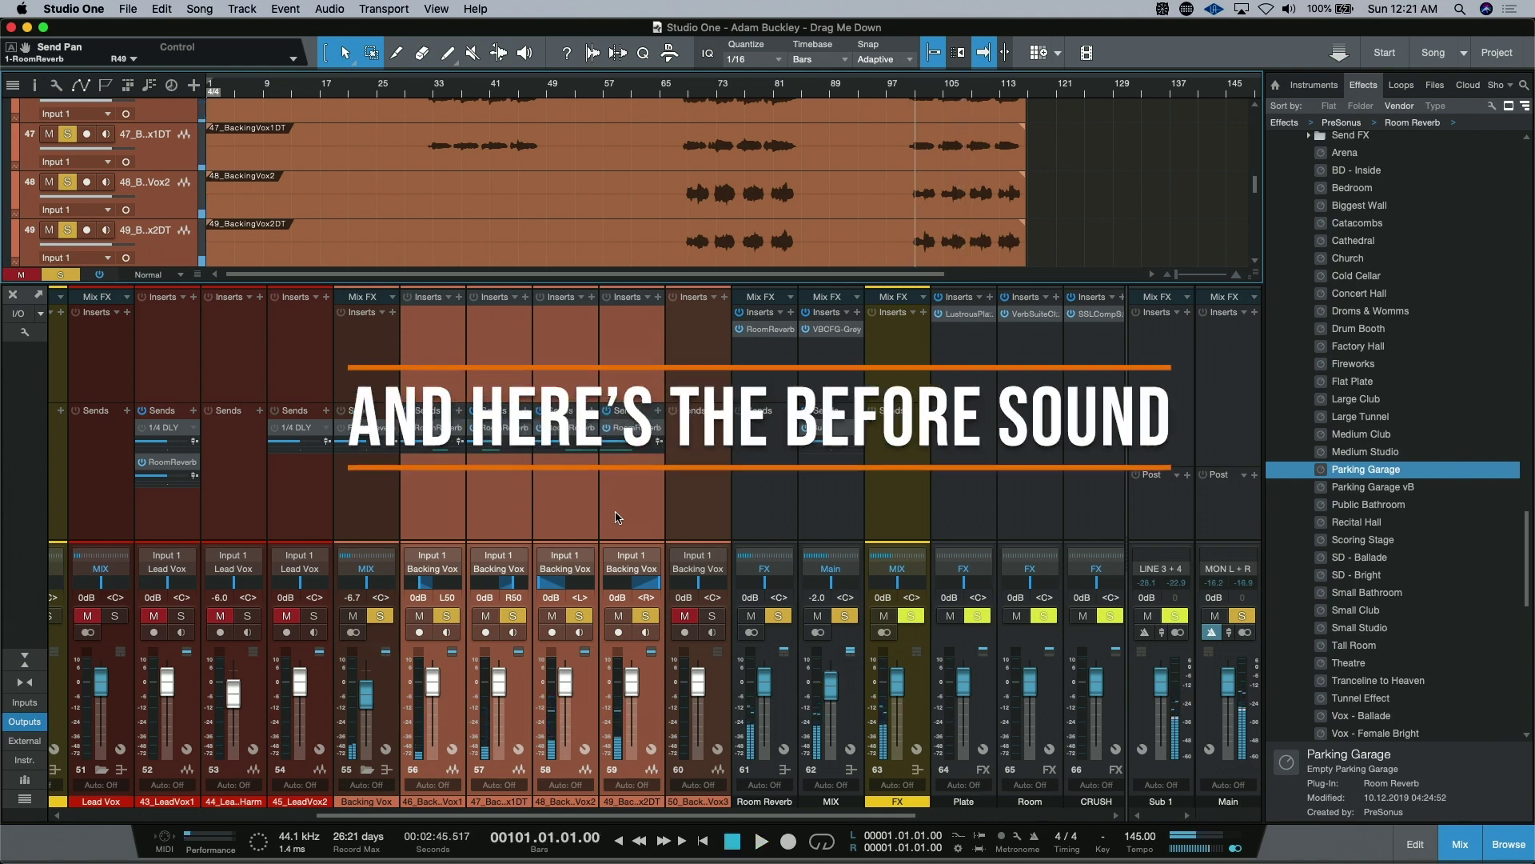
key(space)
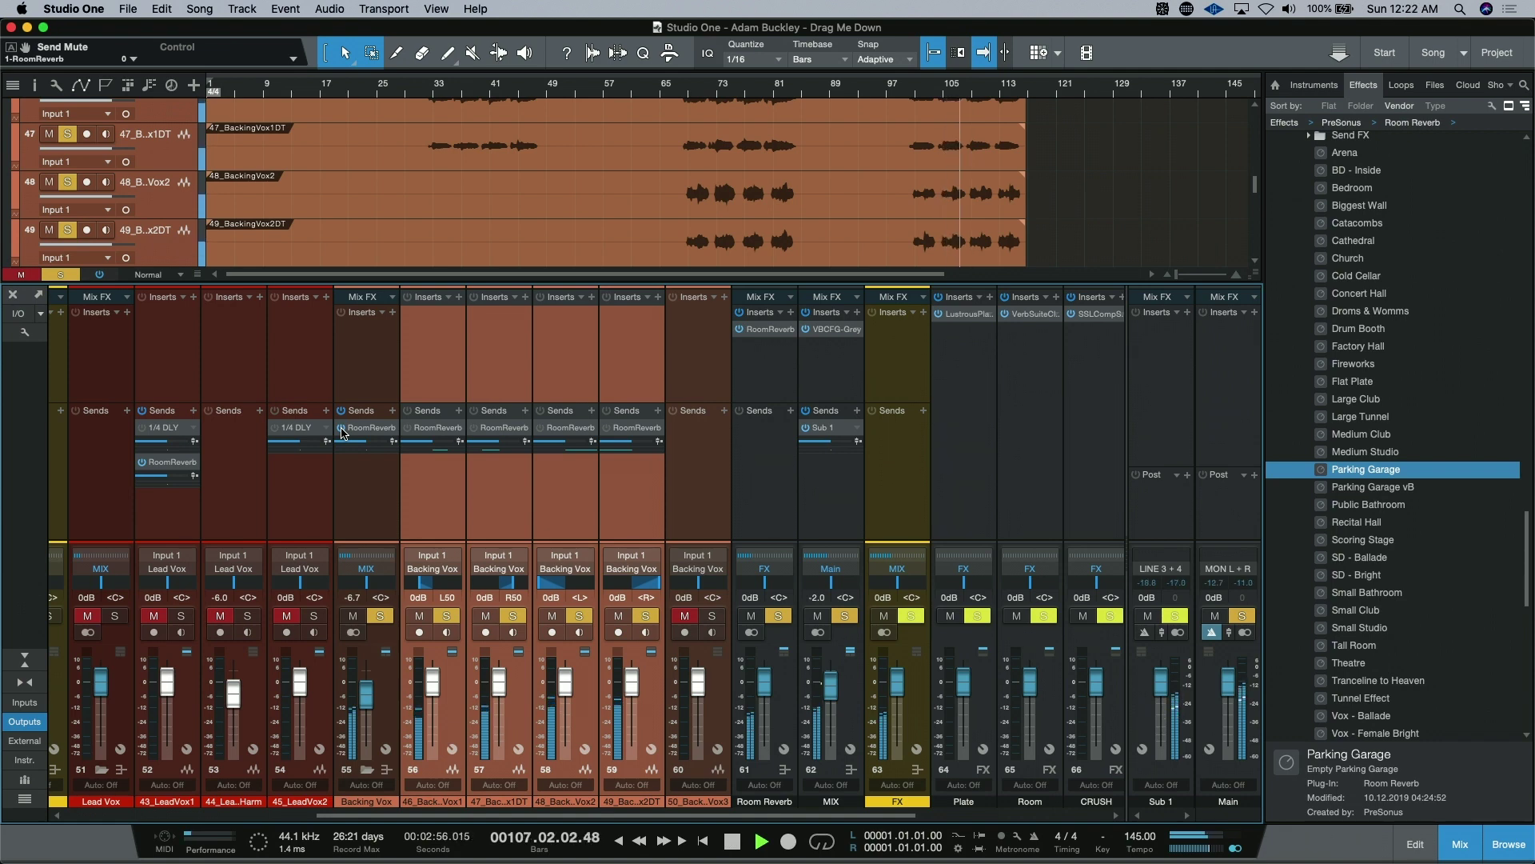
key(space)
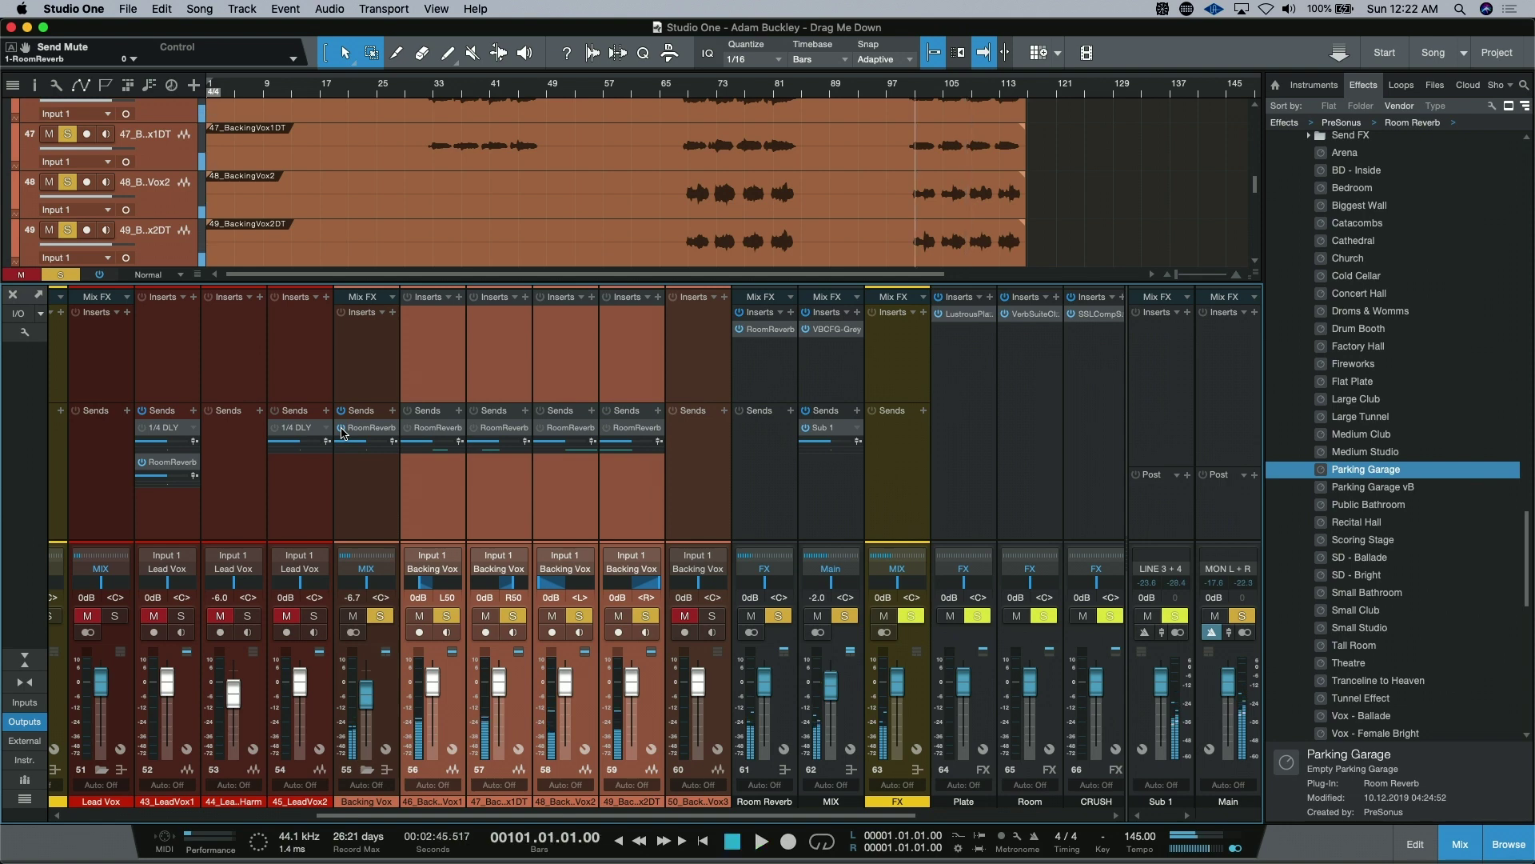